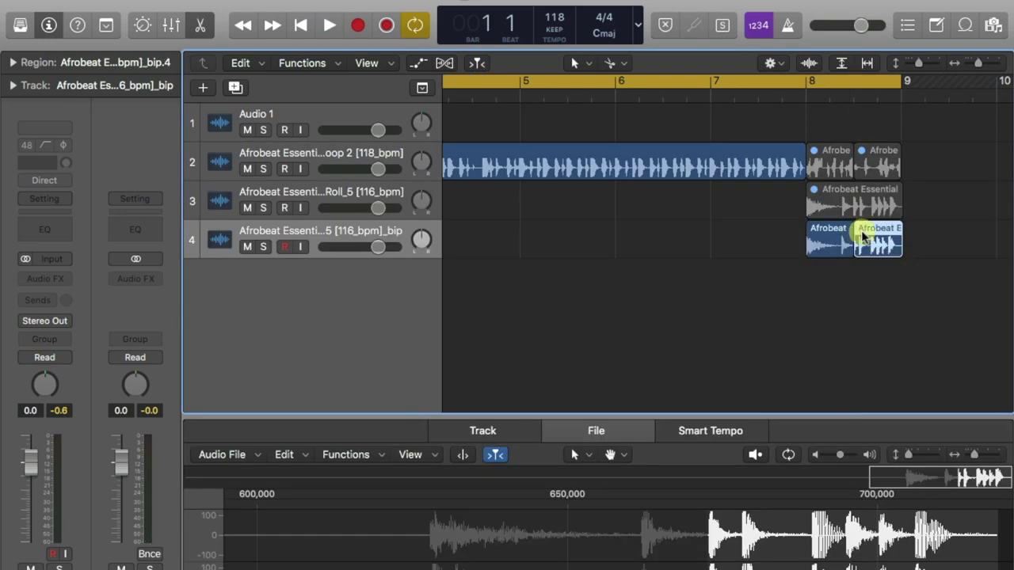
Unmute the drum loop's last half-bar slice on track 2, turn off cycling and play from the middle of bar 7
click(879, 169)
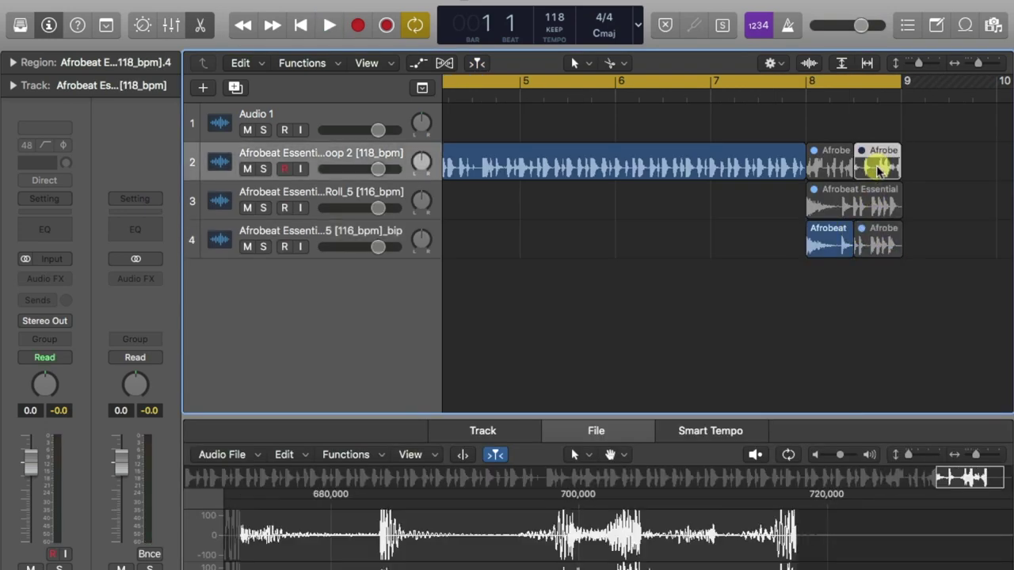
click(774, 82)
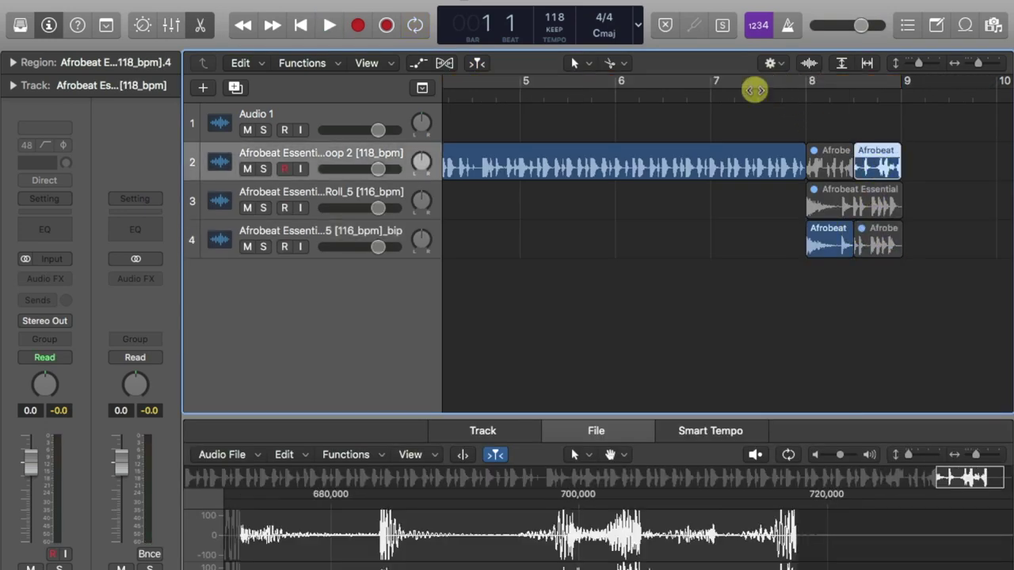
click(757, 90)
key(space)
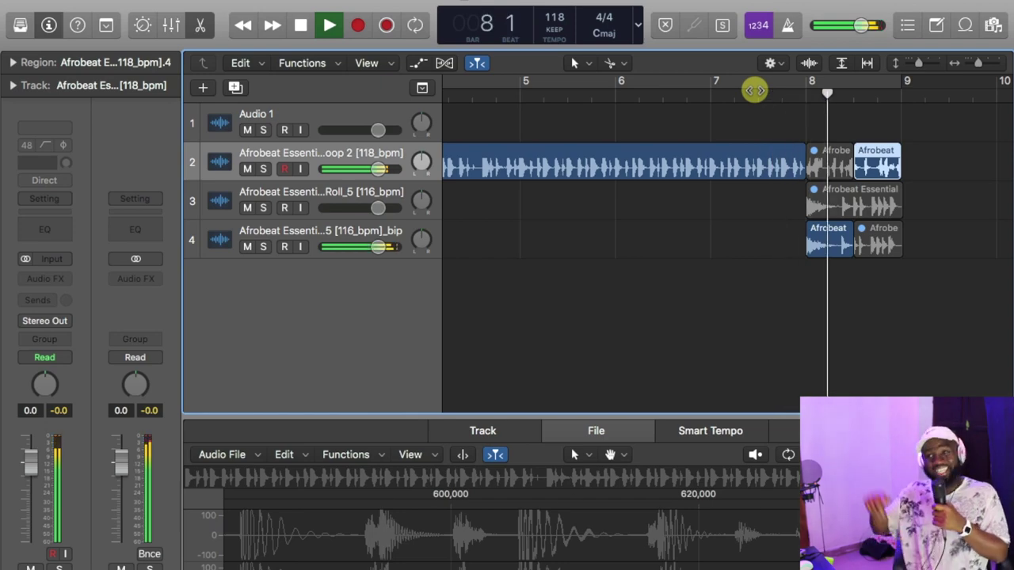
key(space)
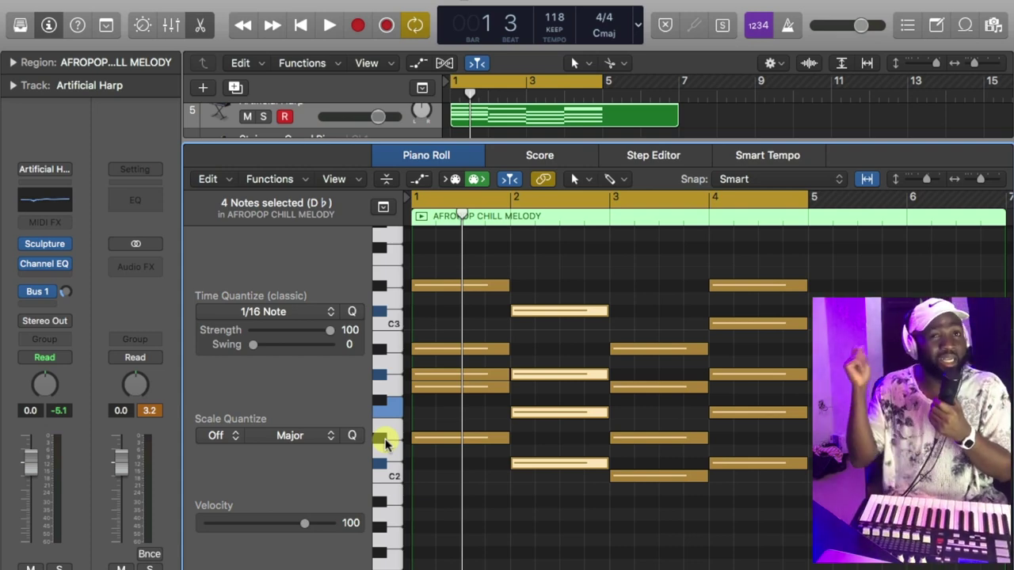
Close the Piano Roll and preview the sample pack's second cover image in Finder
key(p)
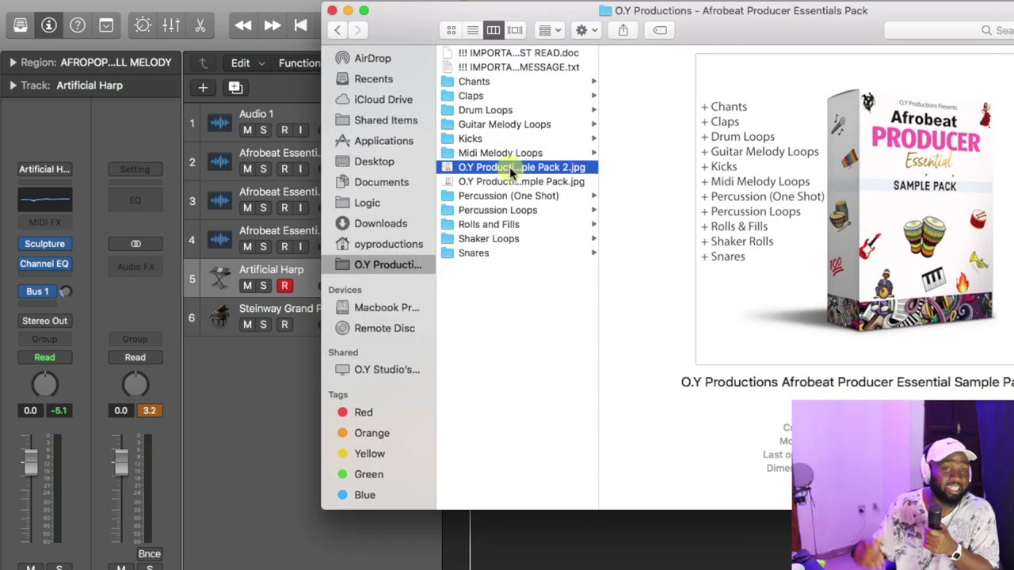
key(space)
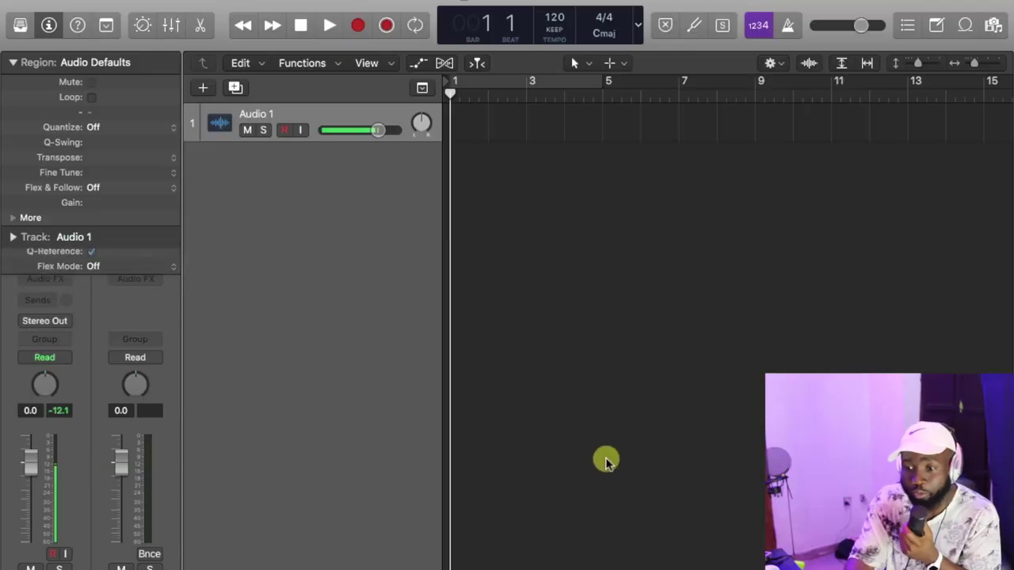
Import Afrobeat Essential Drum Loop 2 [118_bpm] from the Drum Loops folder in Finder onto a new track at bar 1
mouse_move(366, 559)
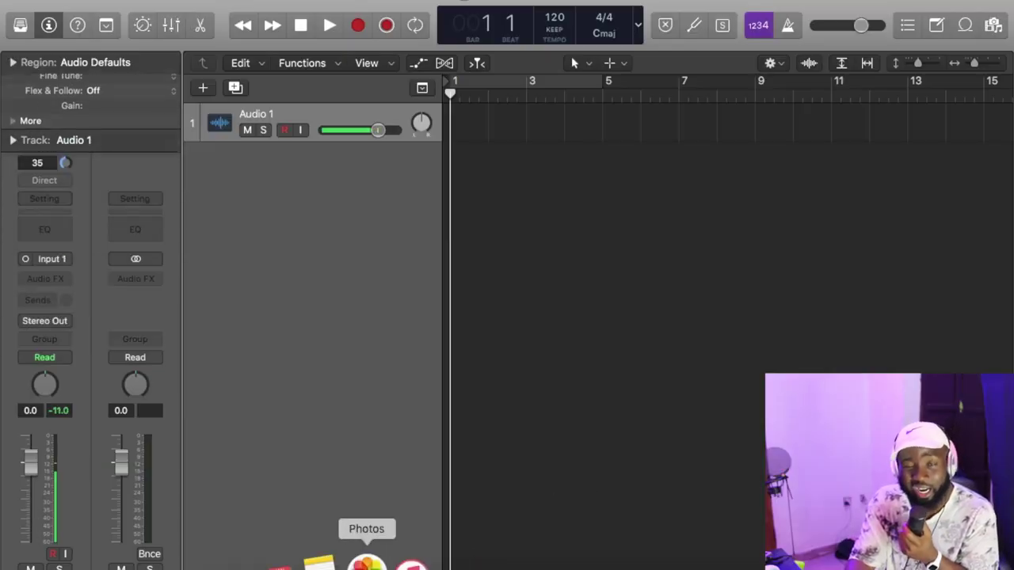
click(273, 563)
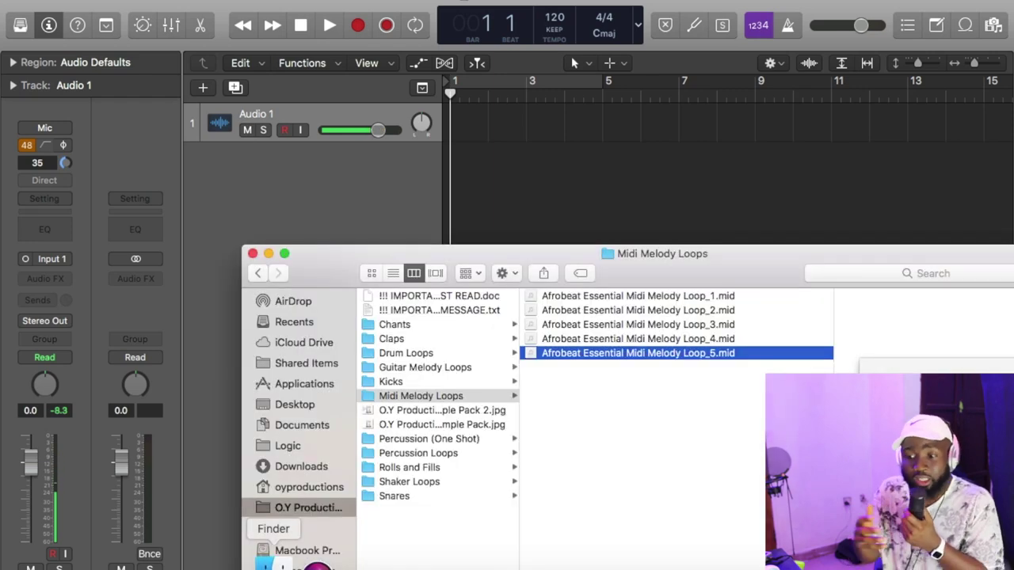
click(435, 360)
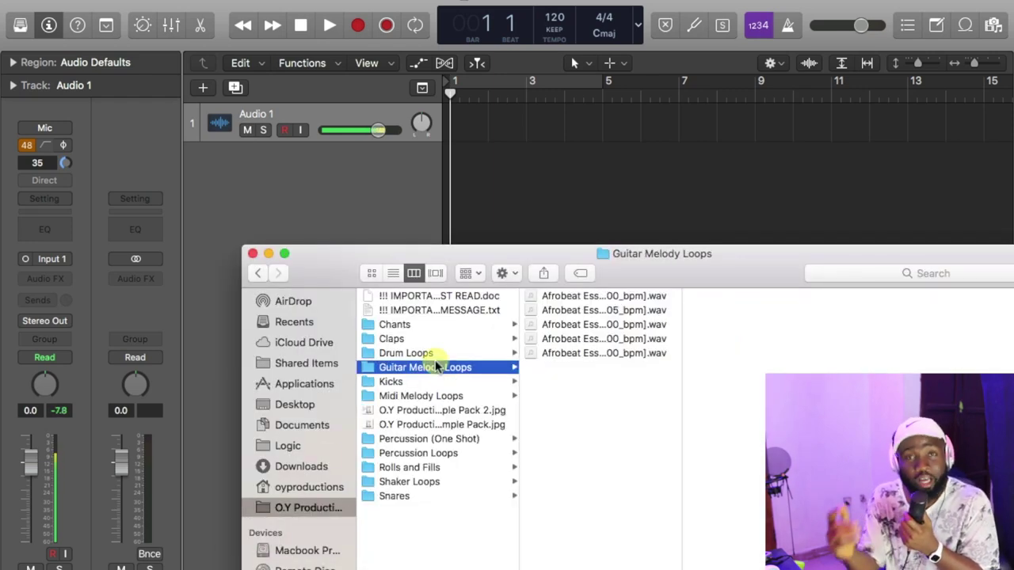
key(Up)
key(Right)
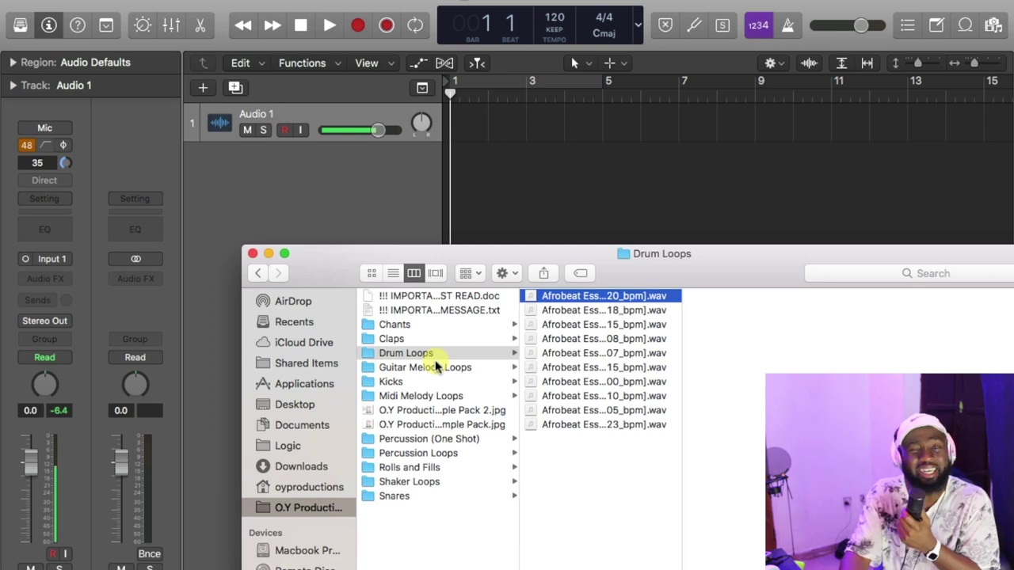
key(Down)
drag(674, 262, 677, 334)
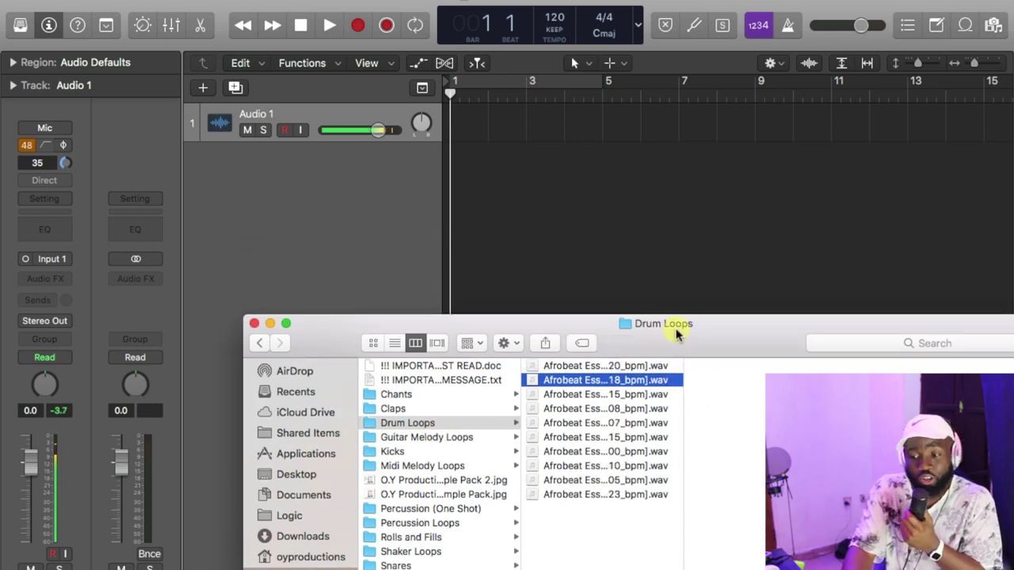
drag(603, 379, 452, 181)
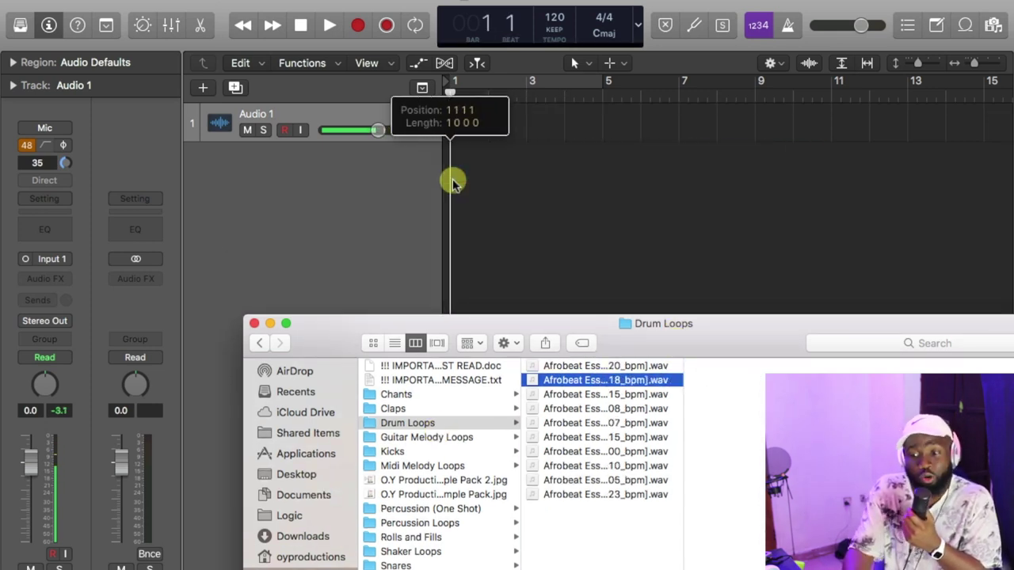
Set the cycle range from bar 1 to bar 9, select the drum loop's track and play the loop
click(589, 81)
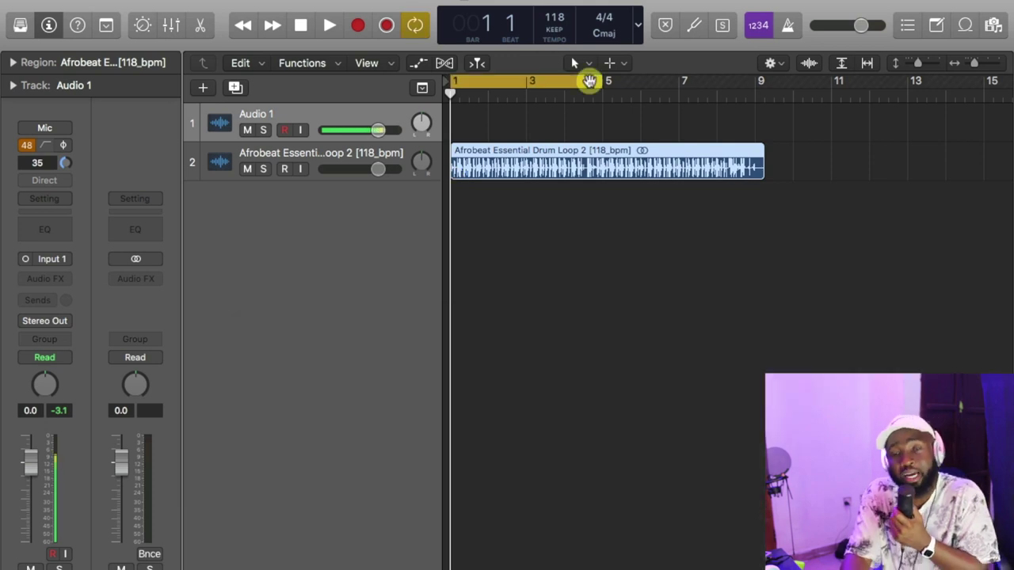
drag(600, 82, 762, 82)
click(358, 161)
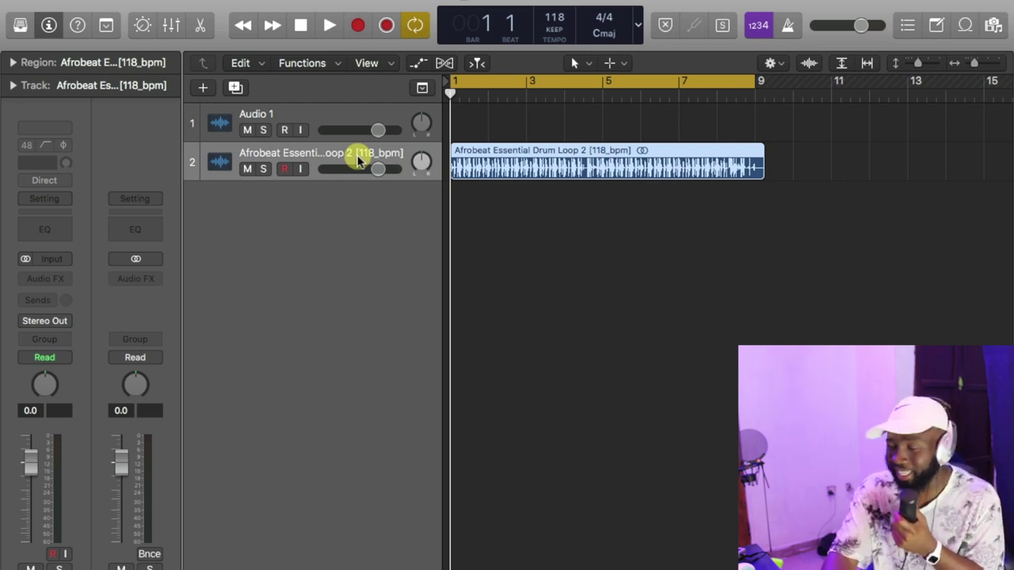
key(space)
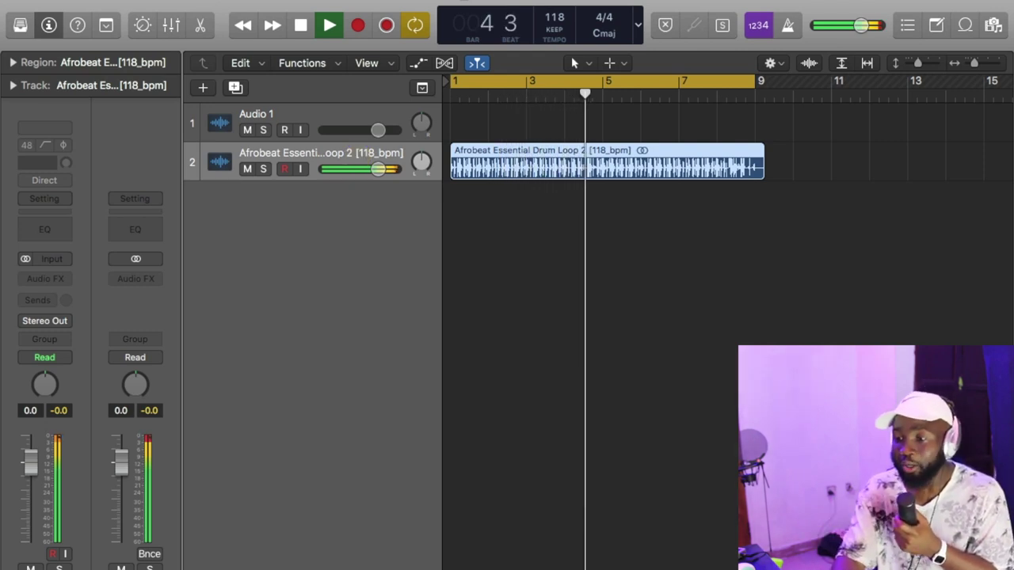
key(space)
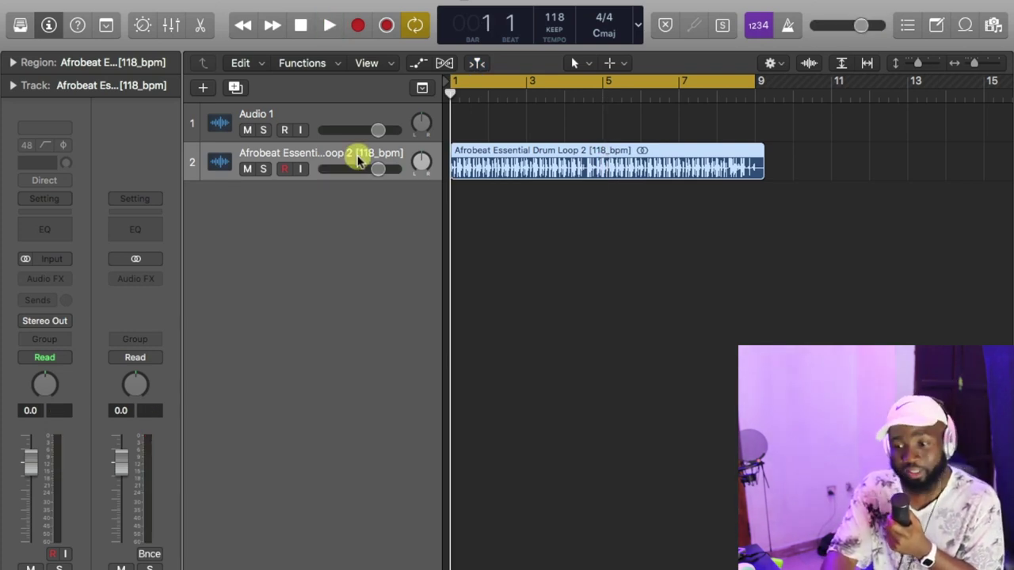
key(space)
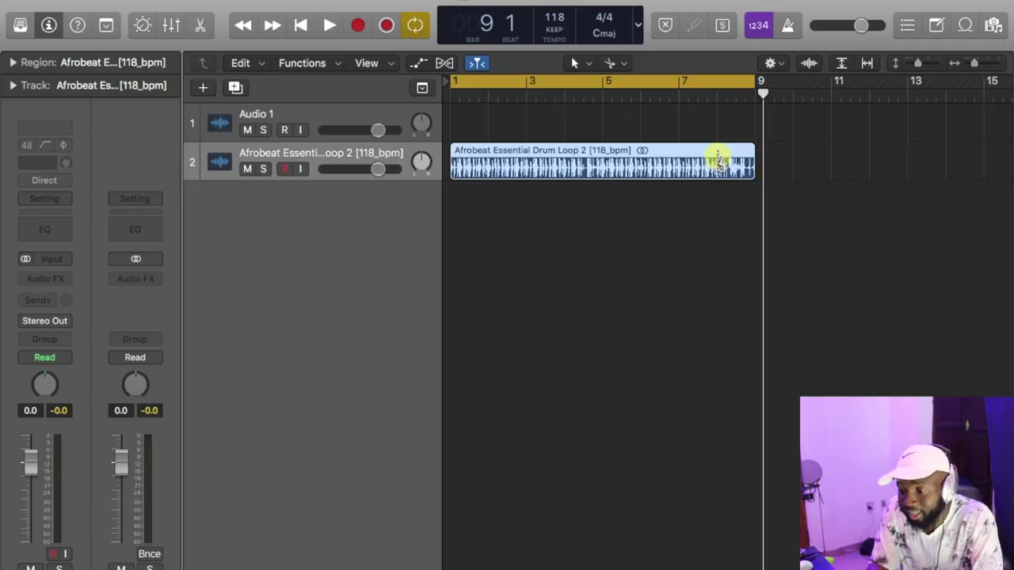
Split the drum loop region at bar 8 and again halfway through bar 8
click(717, 161)
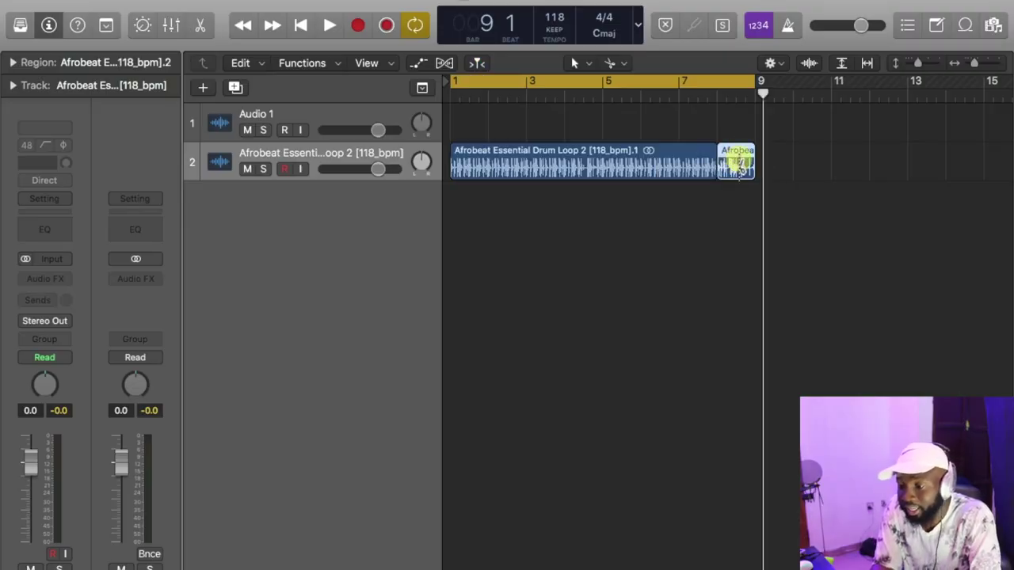
scroll(739, 166, up, 3)
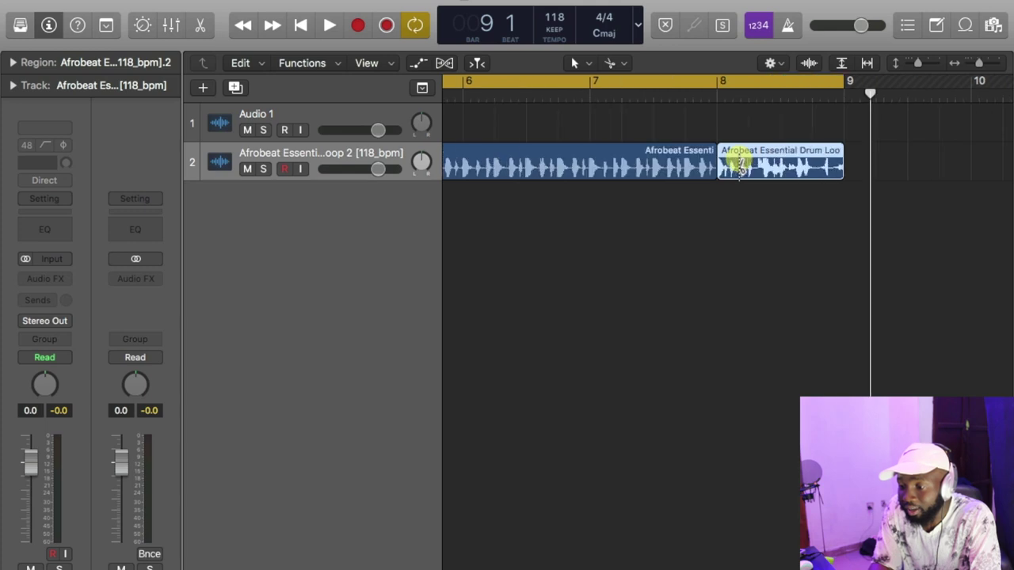
click(781, 155)
Reverse the first half-bar slice at bar 8 in the audio file editor
click(760, 154)
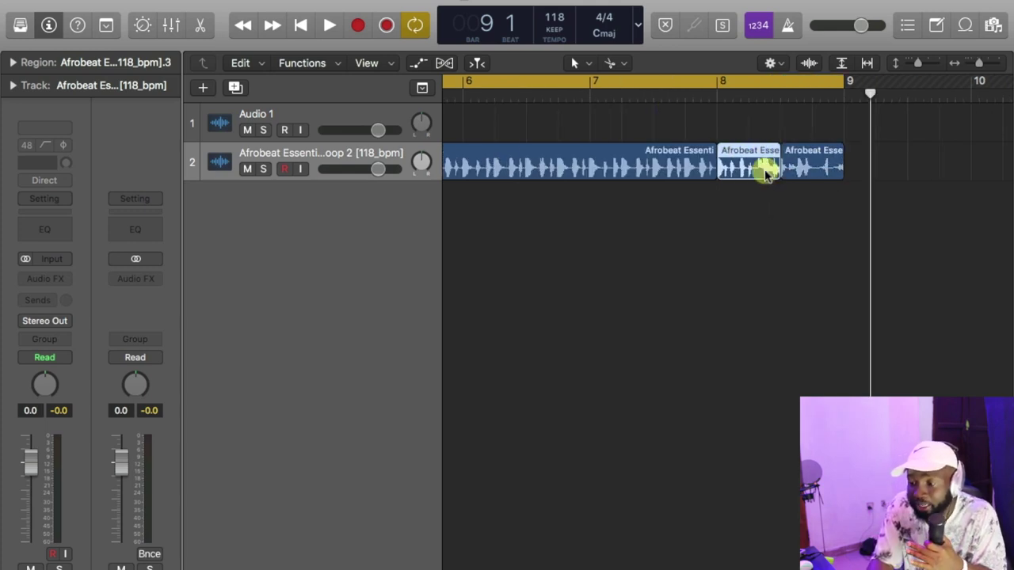
double_click(734, 155)
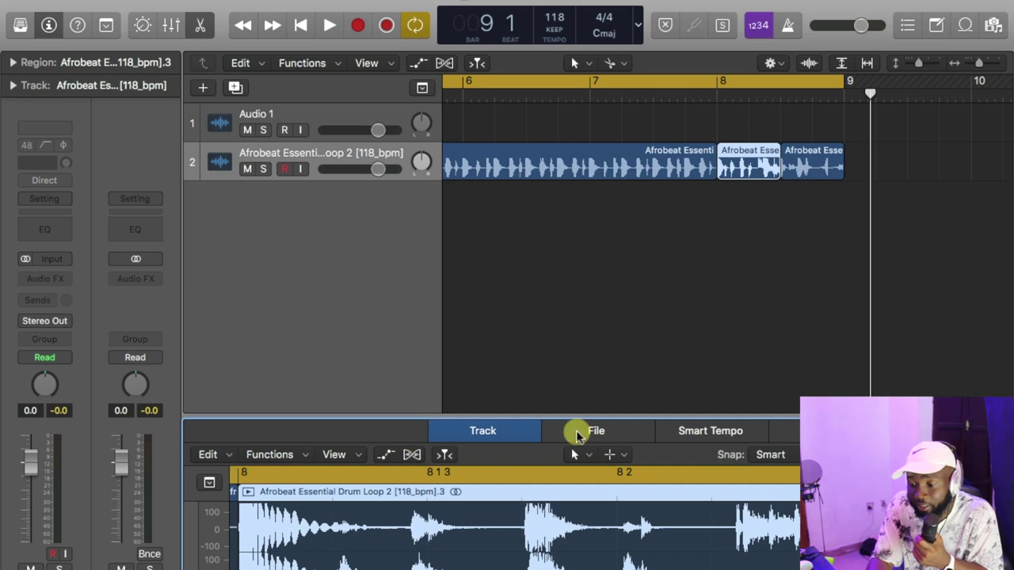
click(570, 436)
click(346, 456)
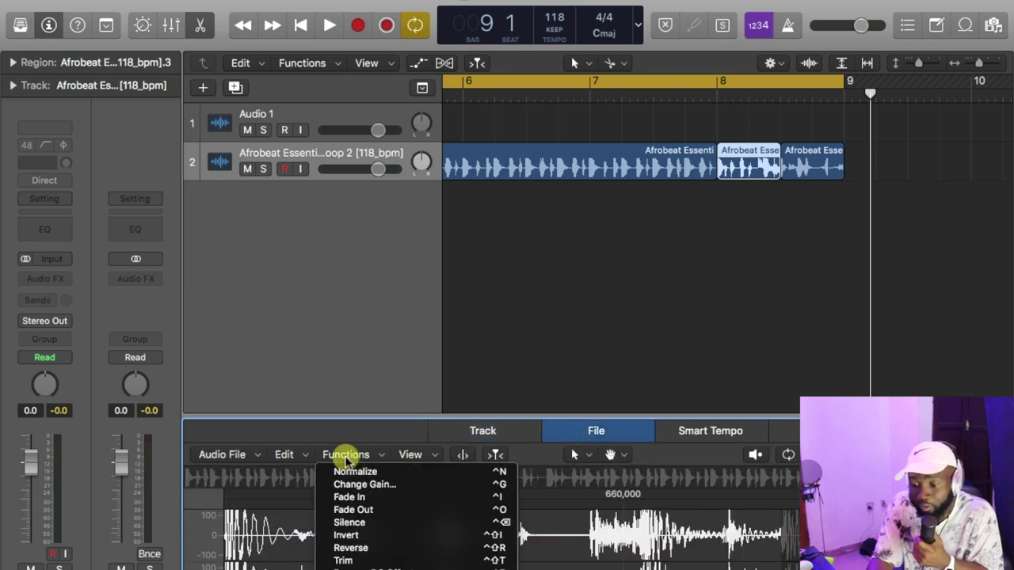
click(361, 546)
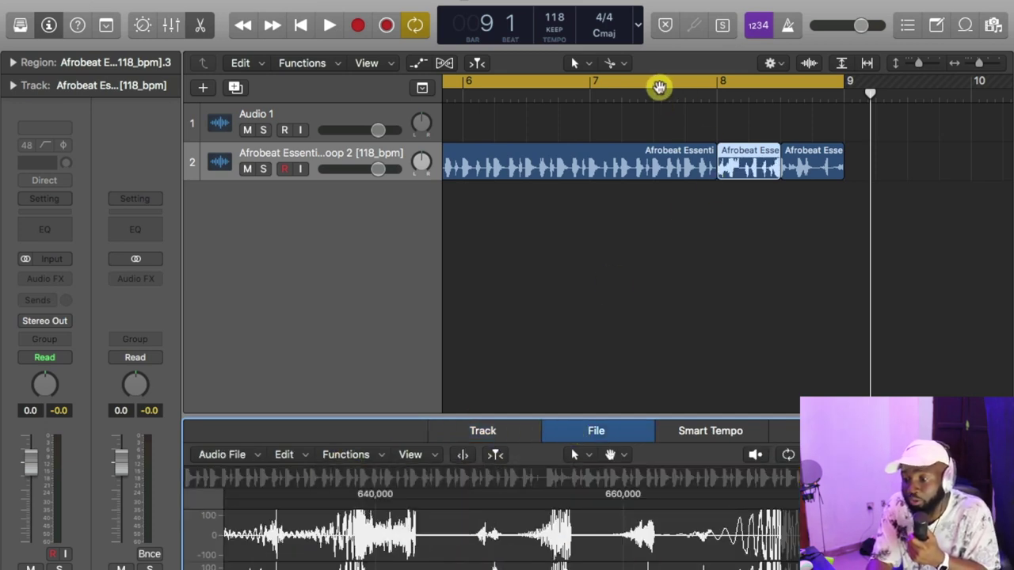
Turn off cycling and play the loop from just before bar 7 to hear the reversed slice
click(659, 87)
double_click(584, 95)
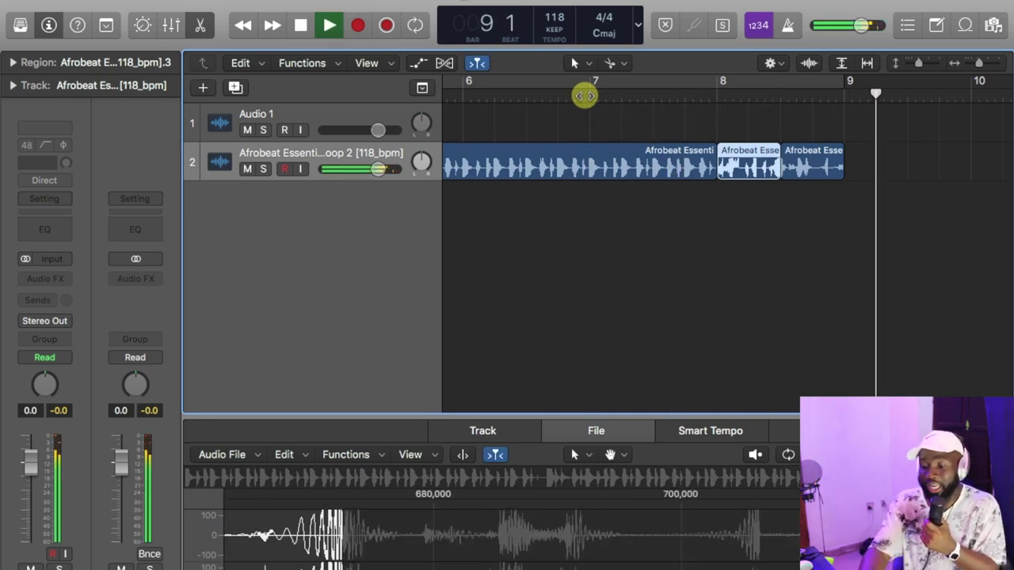
key(space)
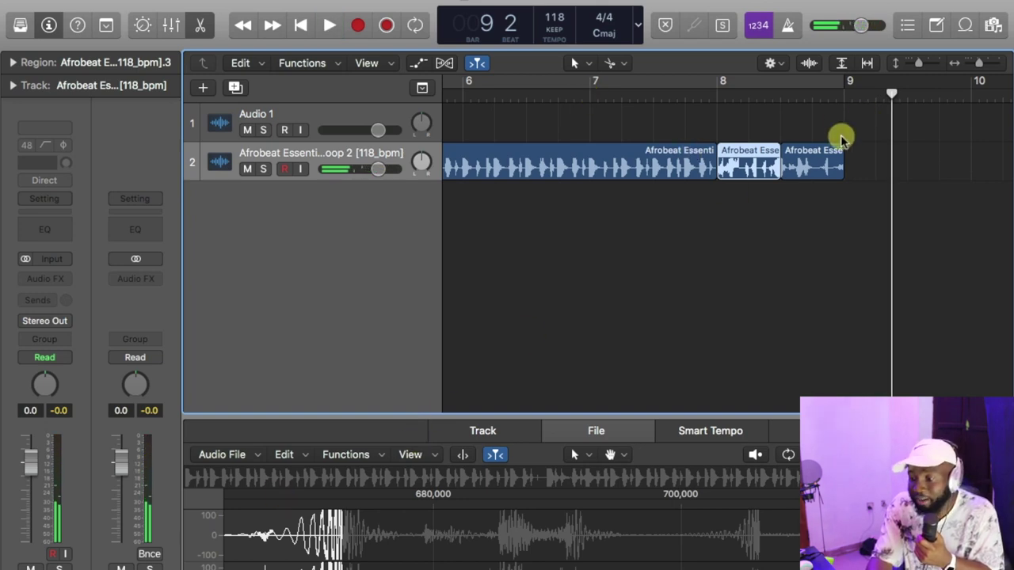
Reverse the second half-bar slice of bar 8 and play the loop from bar 7
click(814, 167)
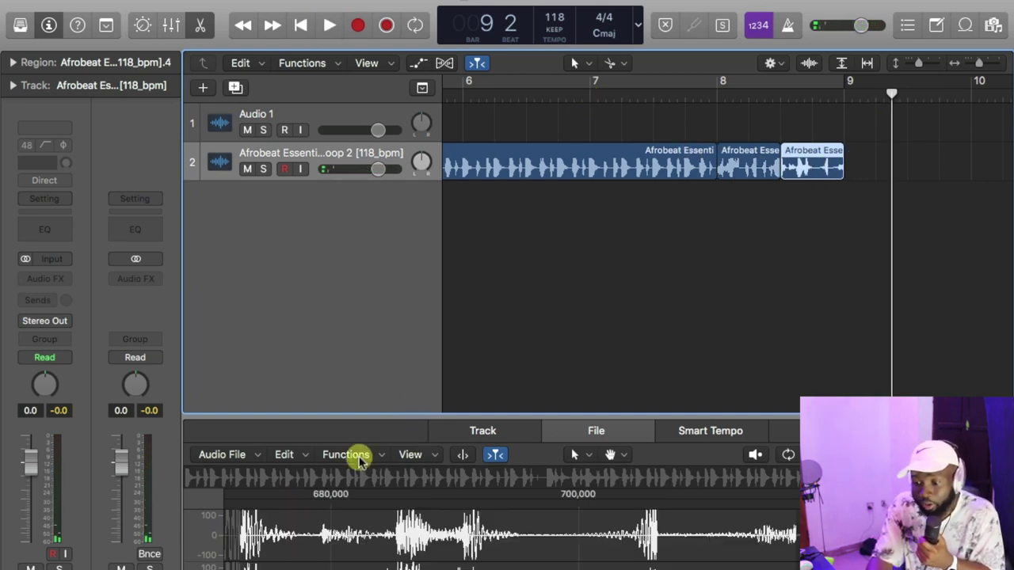
click(595, 93)
key(space)
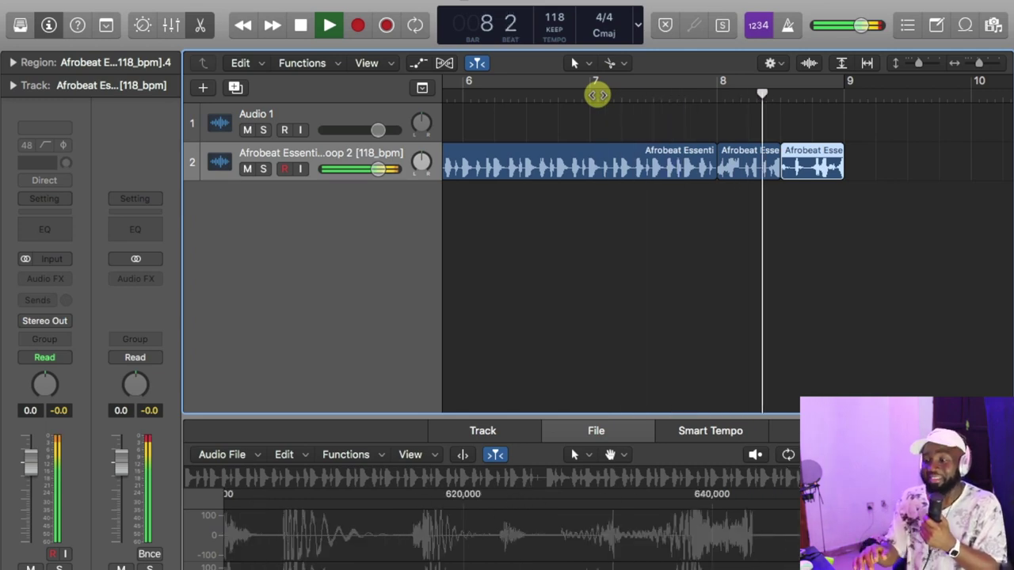
key(space)
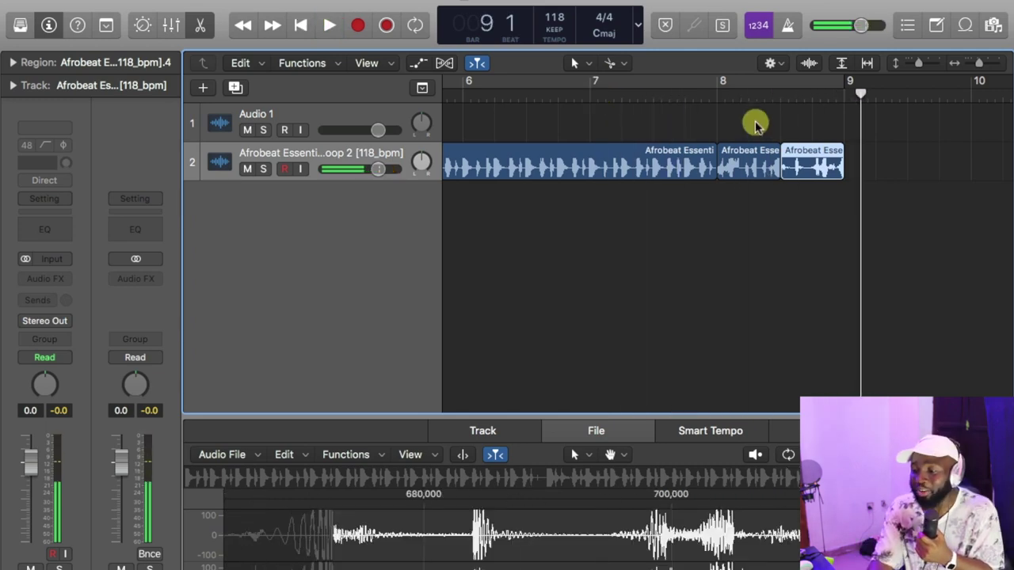
Mute both reversed slices in bar 8 and turn the cycle range on
drag(755, 125, 835, 212)
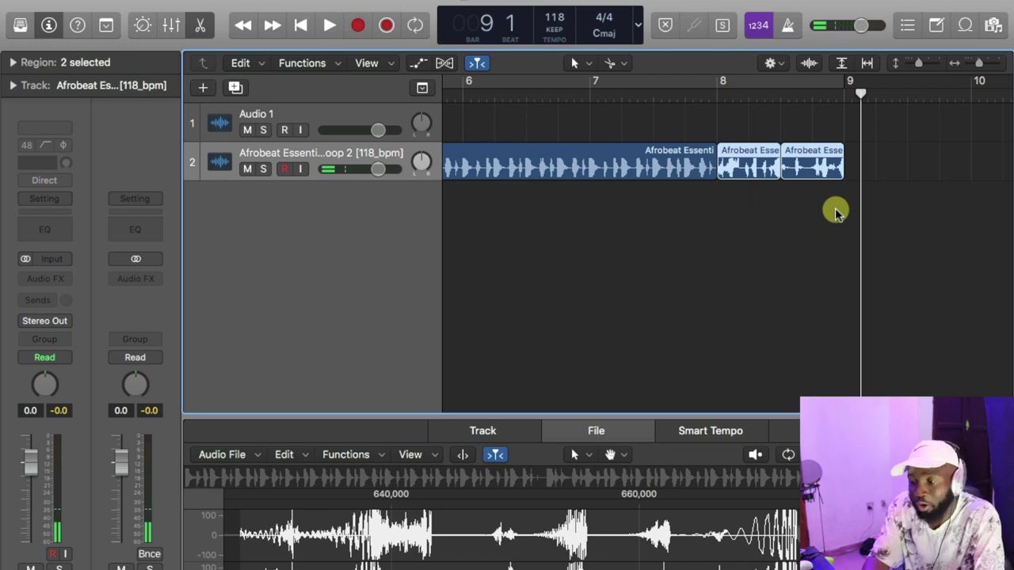
key(ctrl+m)
key(c)
key(x)
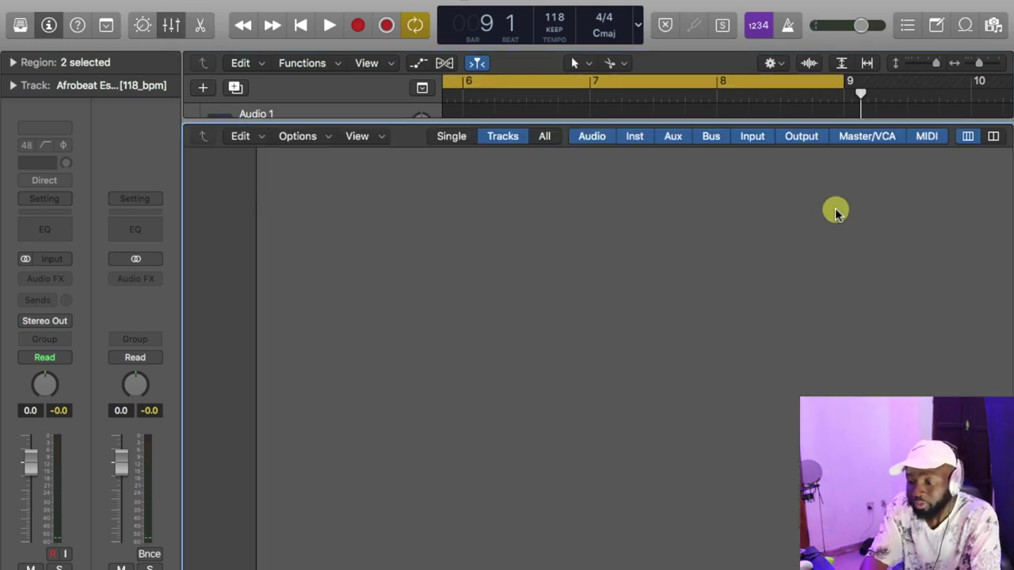
key(x)
key(super+Left)
key(super+Left)
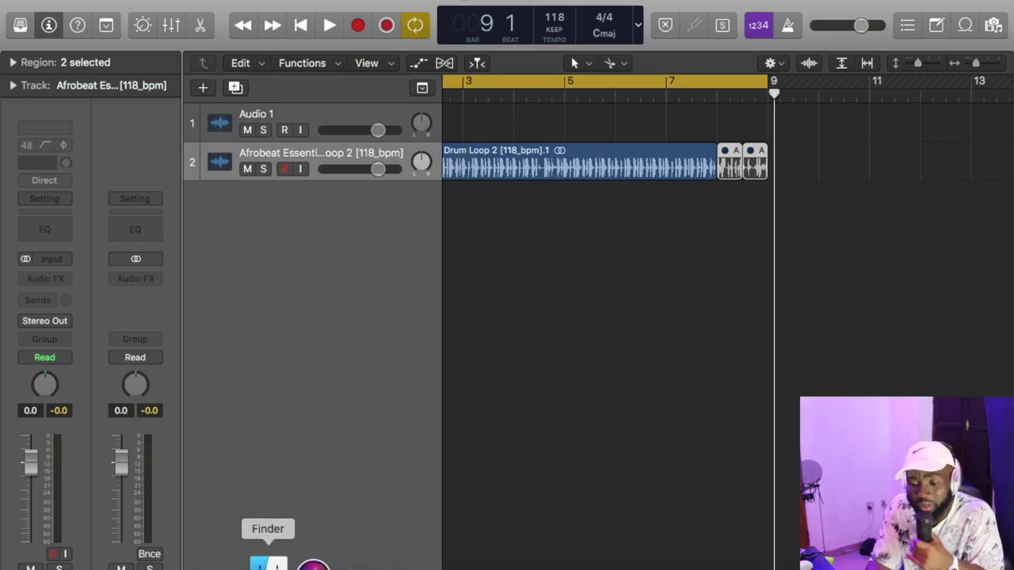
Switch to Finder, open the Rolls and Fills folder, widen the file name column and preview Afrobeat Essential Drum Roll_5 [116_bpm].wav
click(269, 564)
drag(493, 316, 470, 212)
click(401, 429)
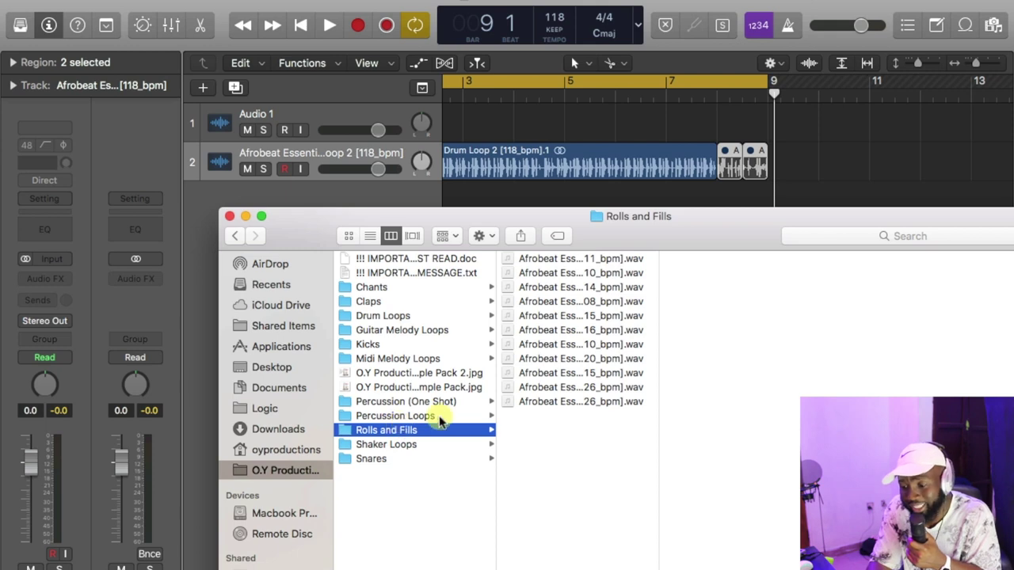
drag(658, 420, 794, 385)
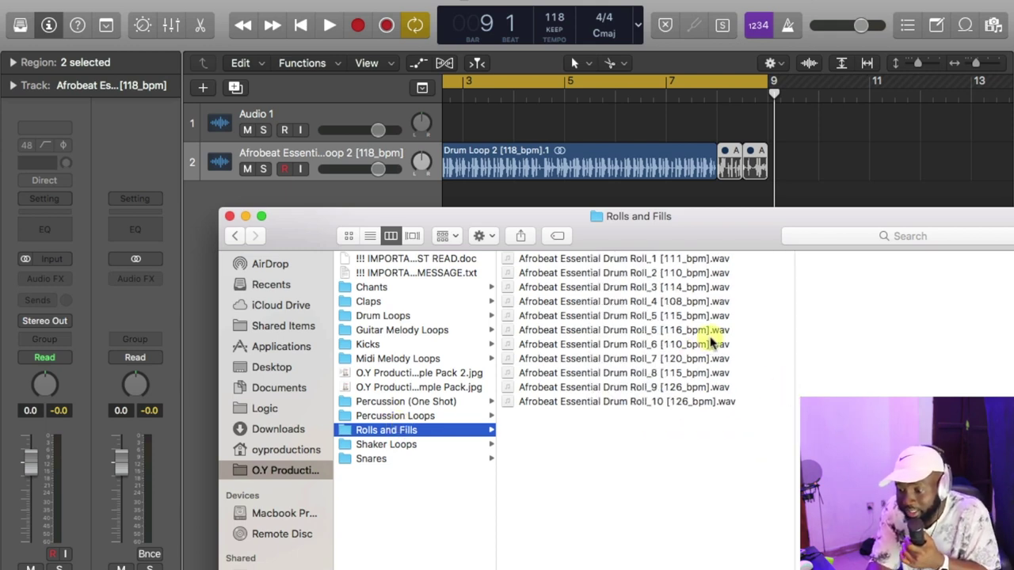
click(686, 331)
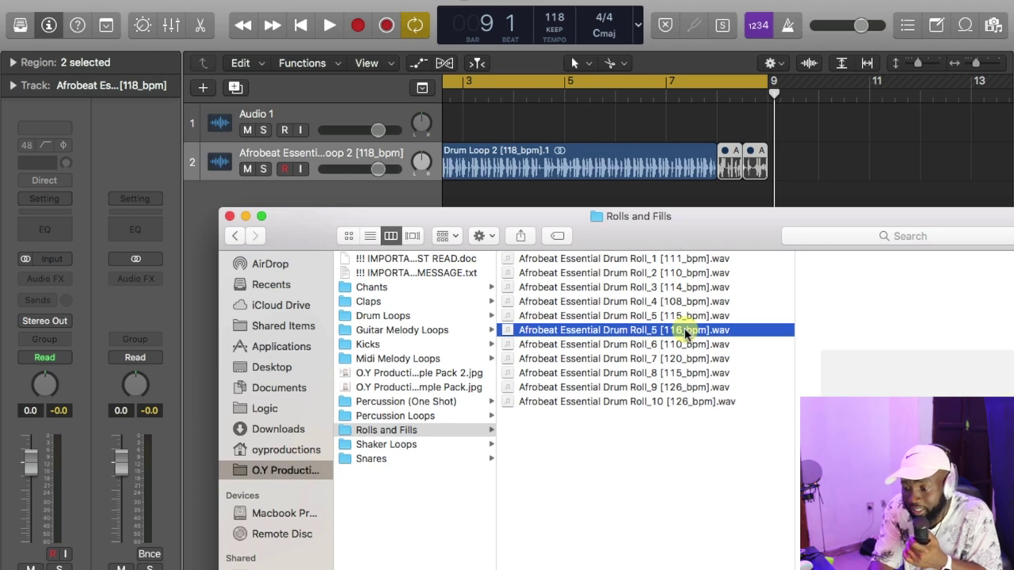
key(space)
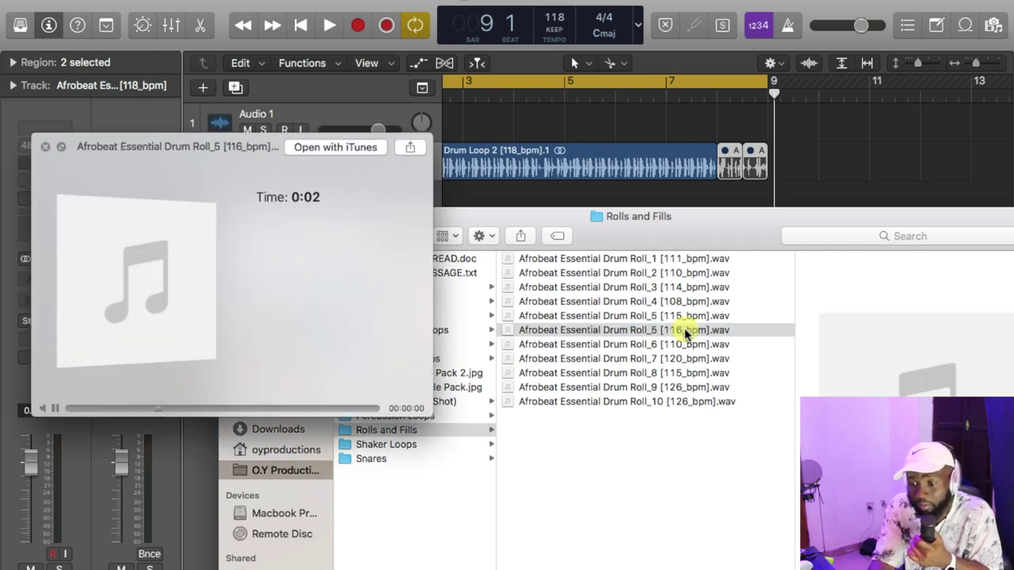
Stop the preview, place Afrobeat Essential Drum Roll_5 [116_bpm].wav at bar 8 on a new track below the drum loop, and return to Logic Pro
key(space)
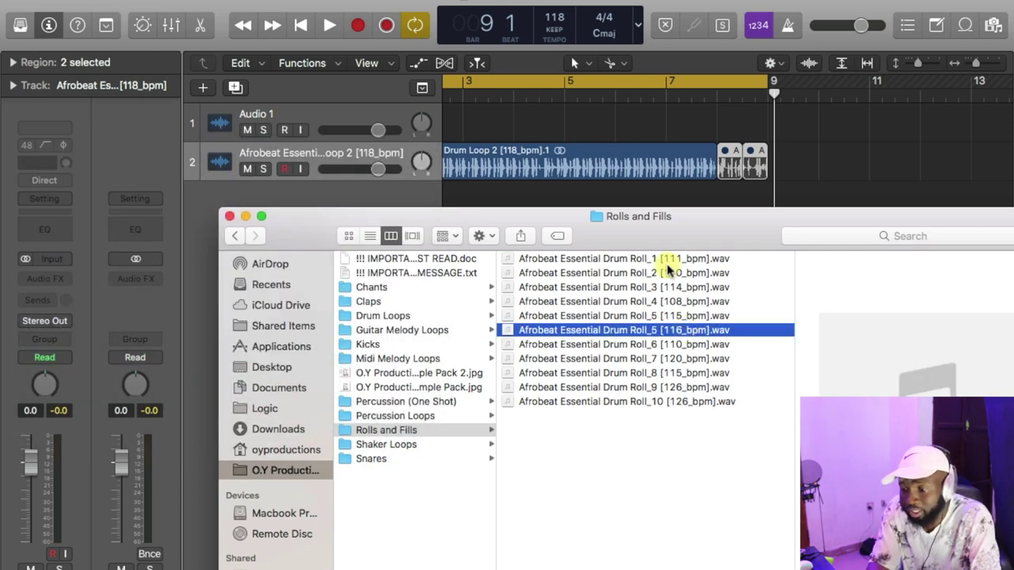
drag(657, 290, 642, 413)
drag(613, 458, 719, 226)
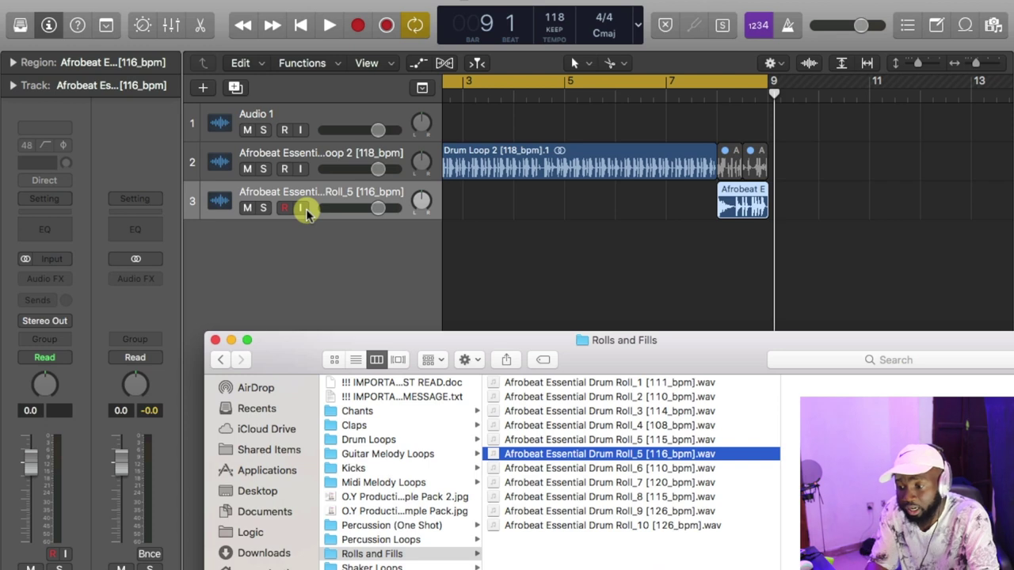
click(610, 297)
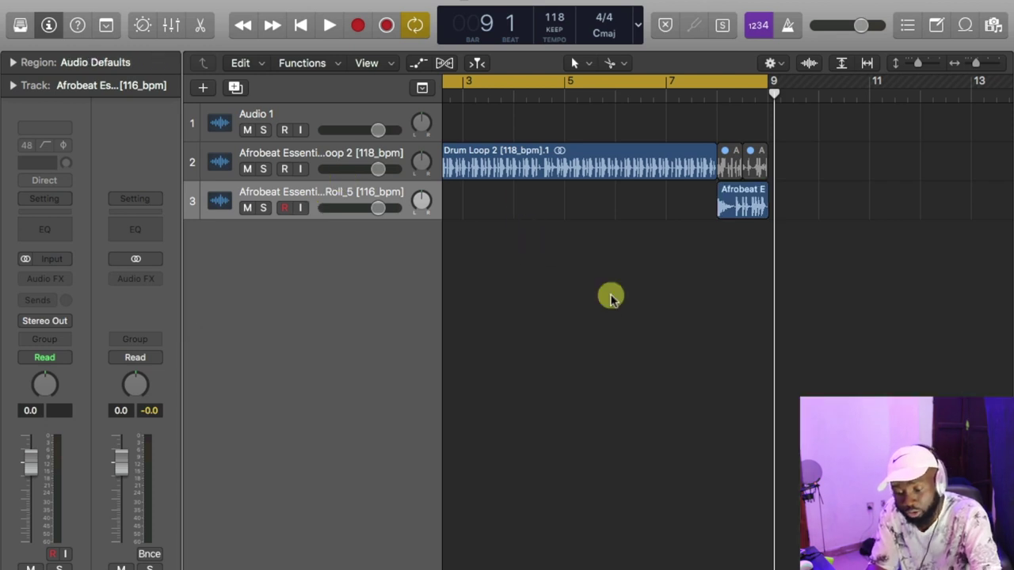
Bounce the drum roll in place to a new track, split the bounce at bar 8 and delete the silent part before it
key(ctrl+b)
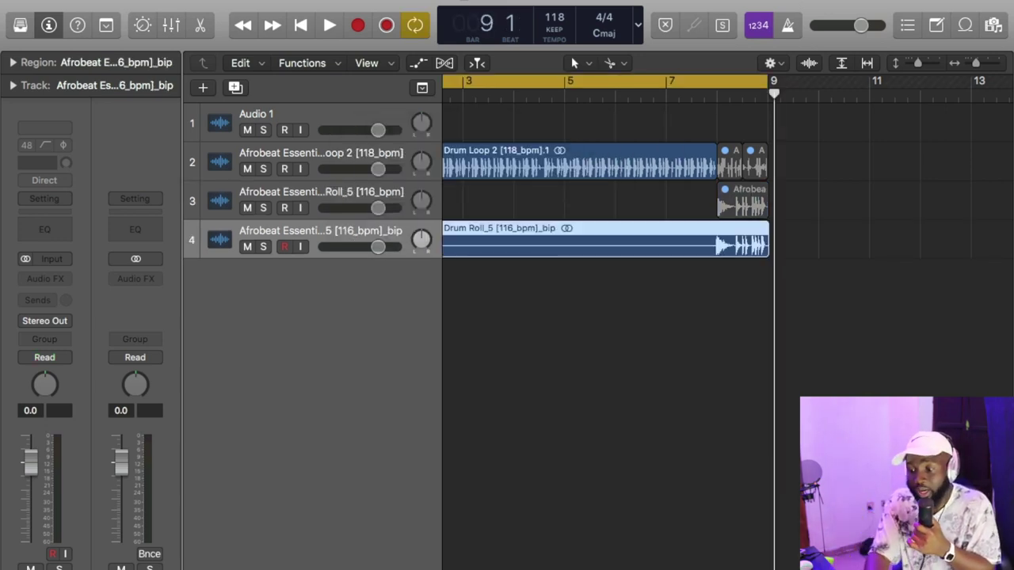
click(749, 289)
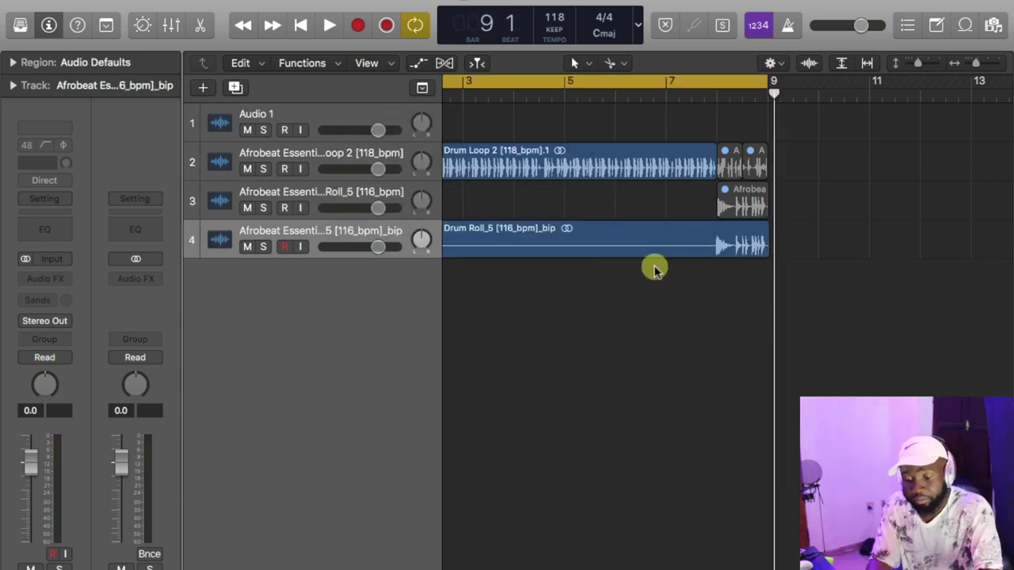
click(717, 232)
click(685, 229)
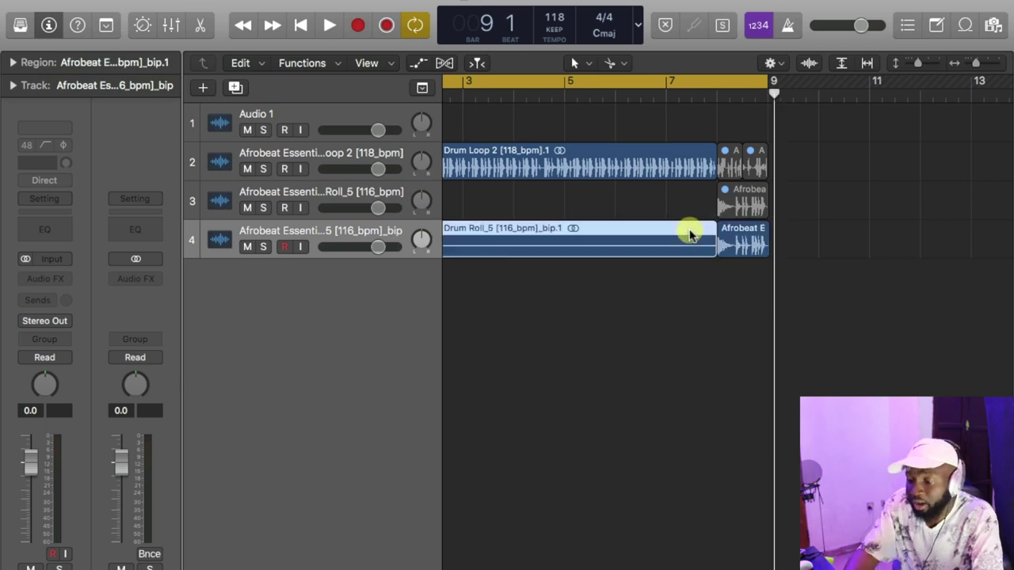
key(Delete)
Open the bounced drum roll in the audio file editor and time-stretch it with Time and Pitch Machine from 116 to 118 bpm
click(735, 246)
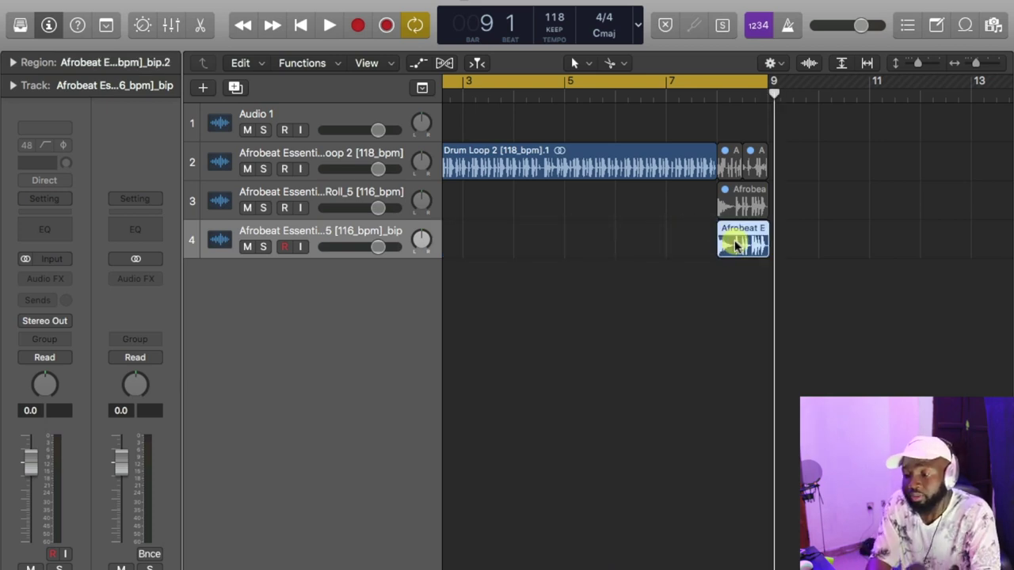
double_click(735, 246)
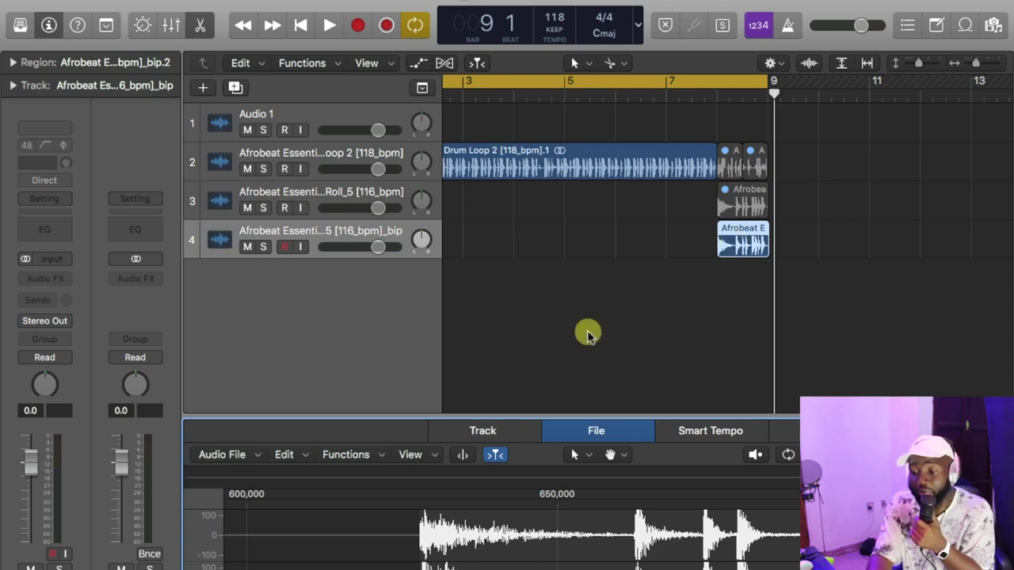
click(362, 455)
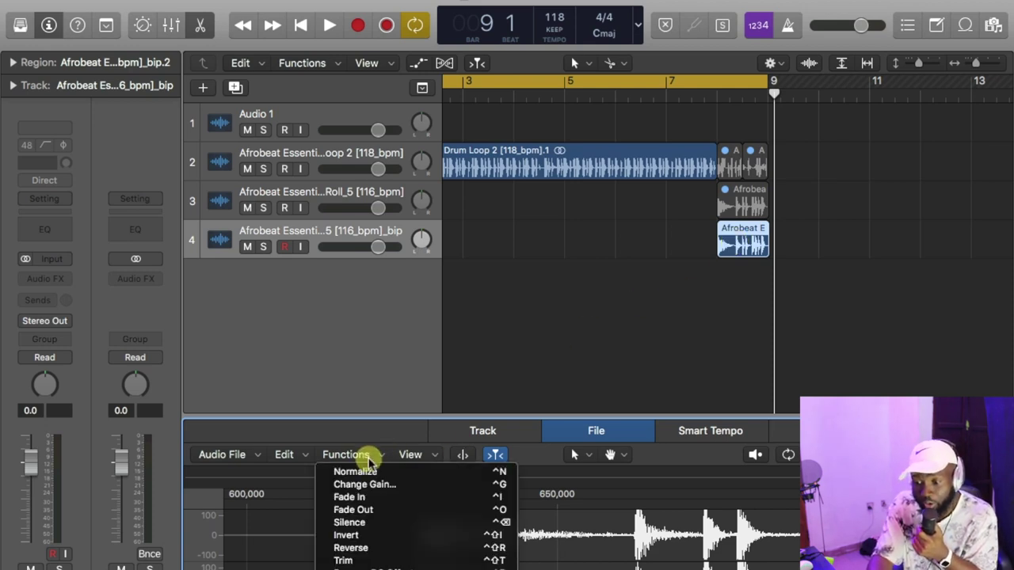
click(390, 547)
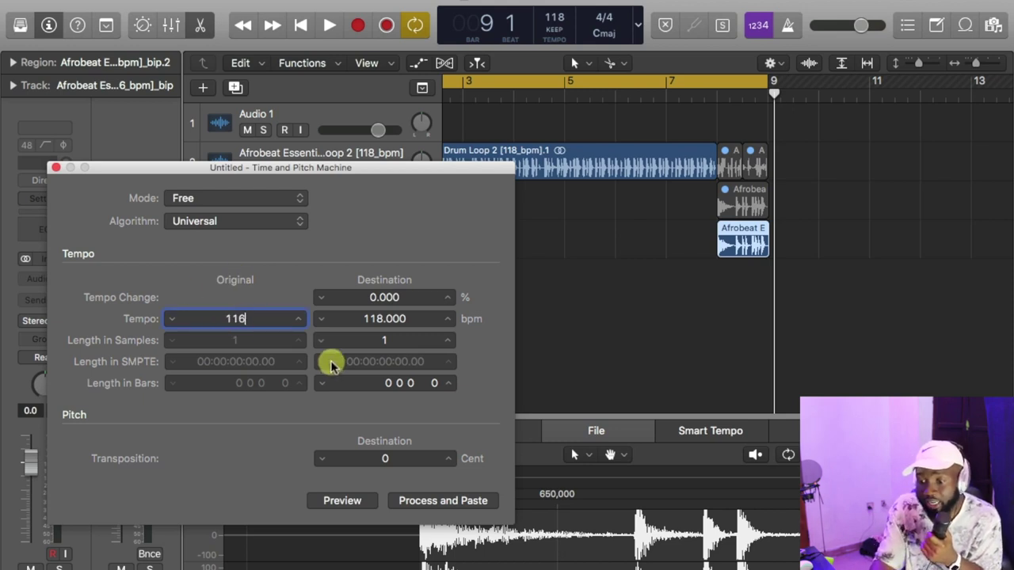
click(384, 318)
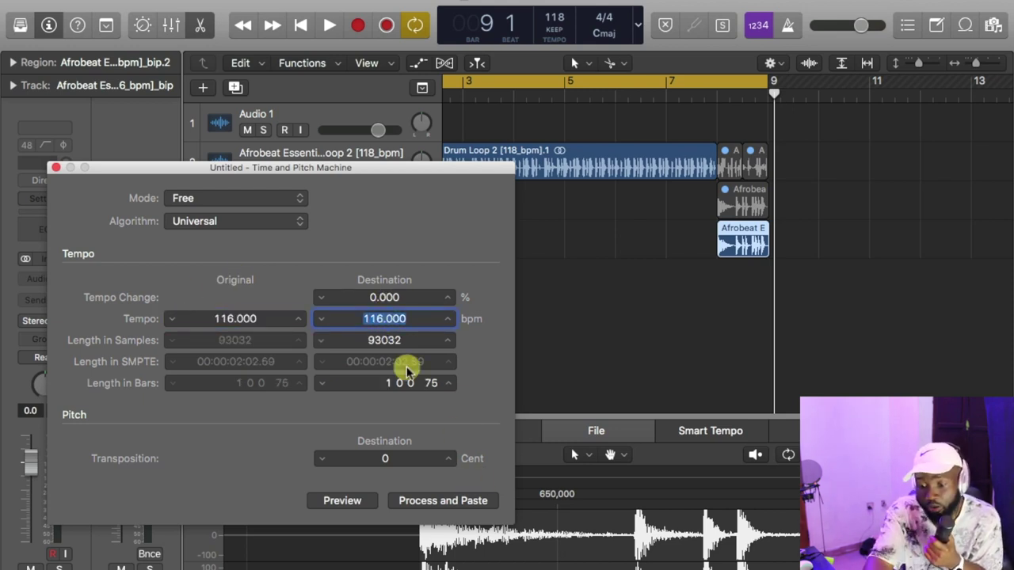
text(118)
key(Return)
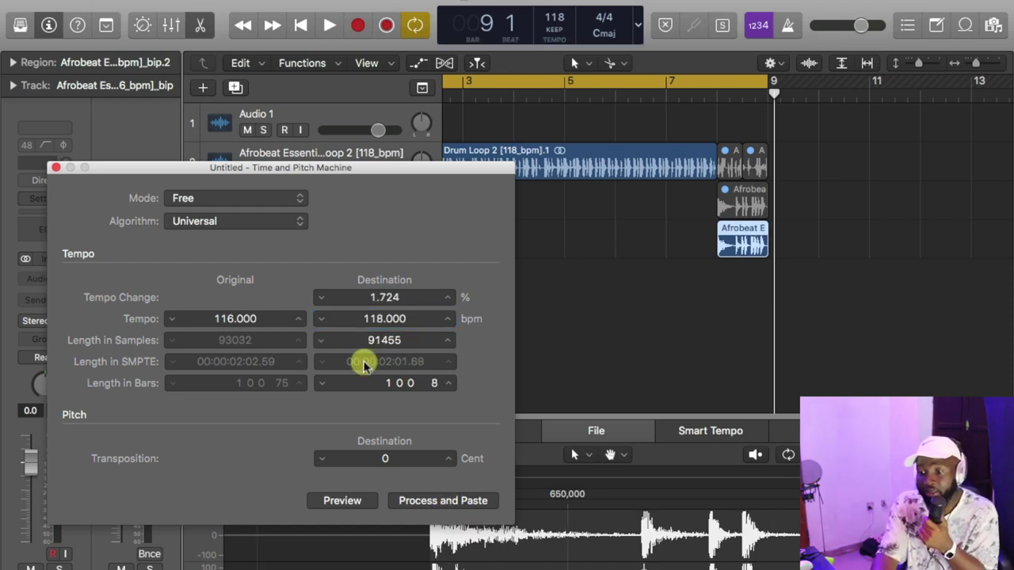
Play the drum roll with the loop, close the Time and Pitch Machine and stop playback at bar 1
double_click(691, 103)
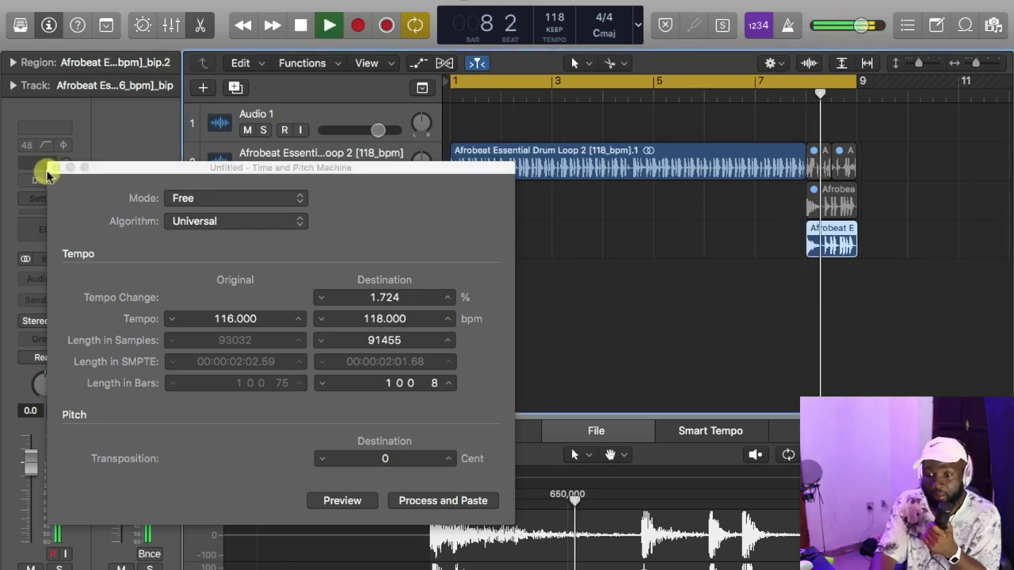
click(53, 169)
key(Return)
key(space)
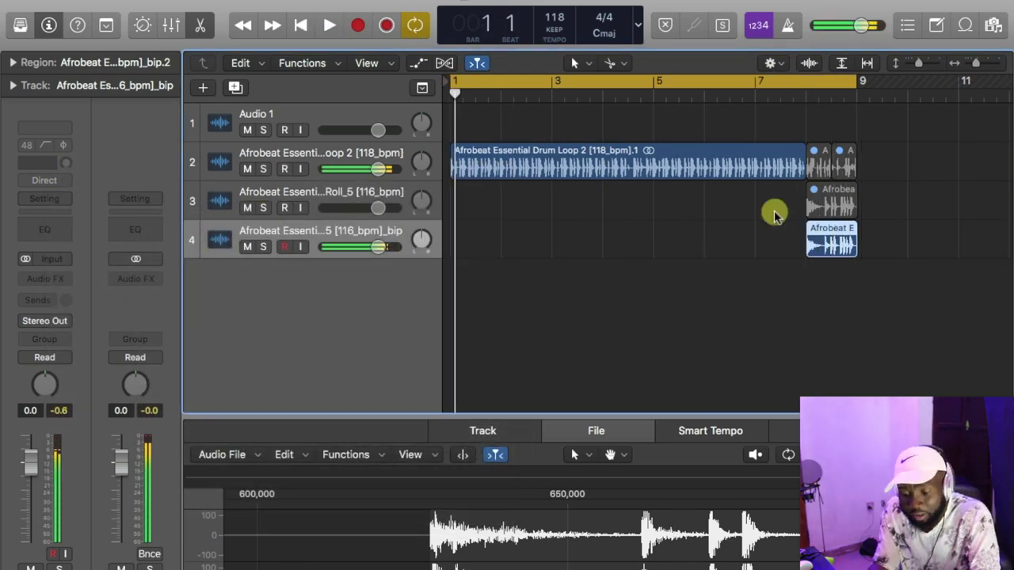
Split the bounced drum roll halfway through bar 8, mute its second half and unmute the drum loop's slice at that position
key(super+Right)
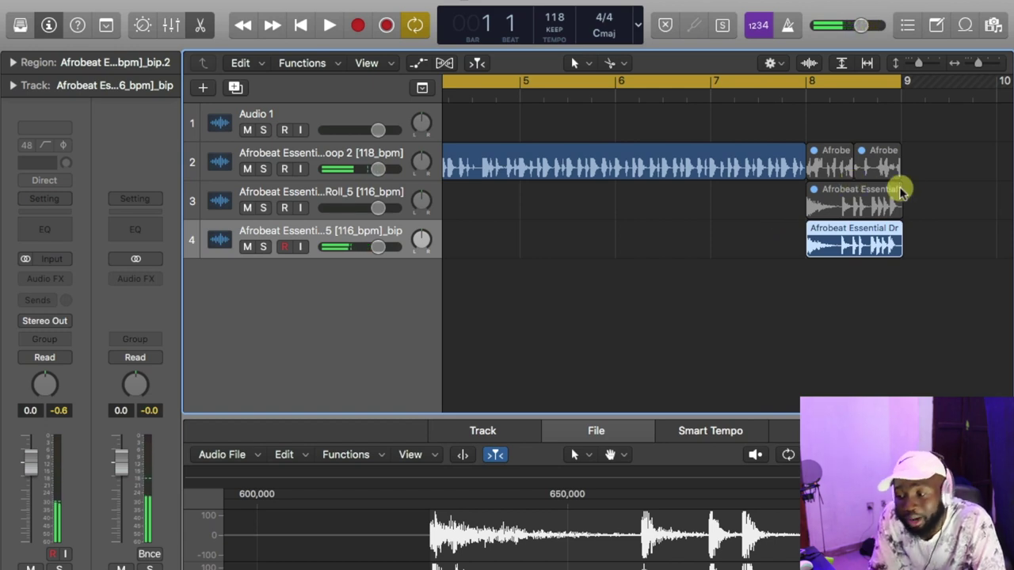
click(855, 238)
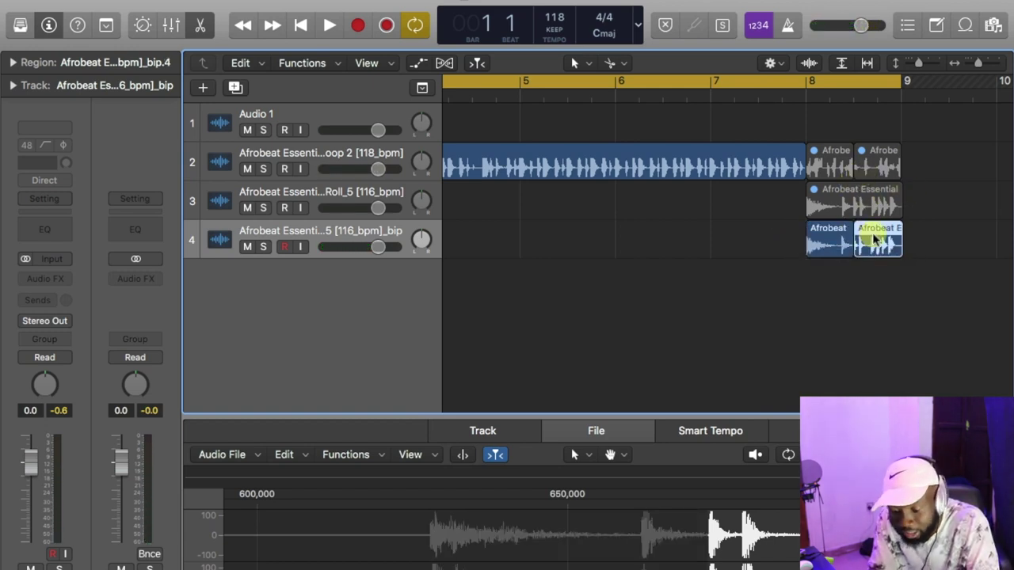
click(878, 169)
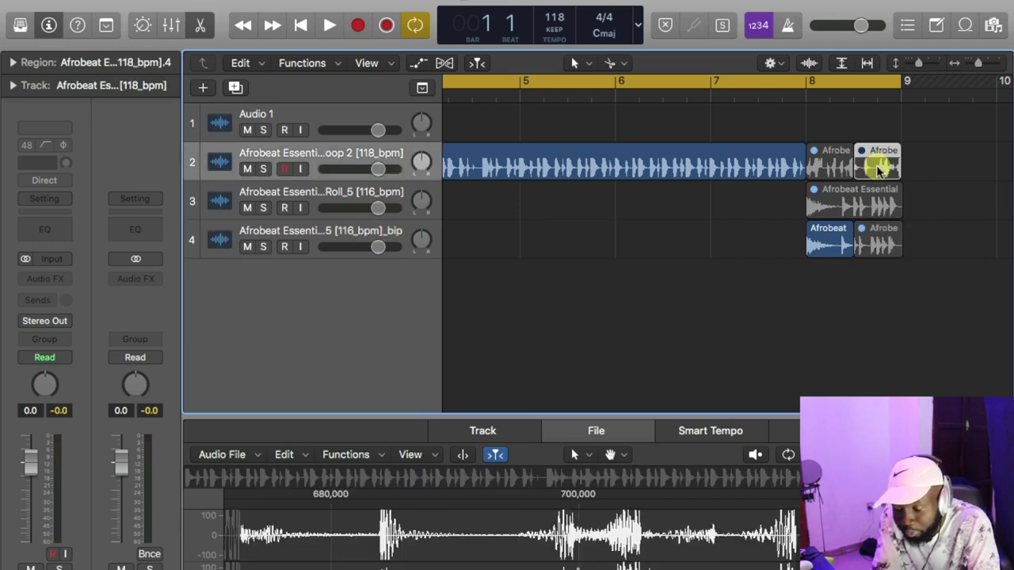
Turn off cycling and play twice from the middle of bar 7 to hear the combined drum roll and reversed slice
click(769, 80)
click(757, 90)
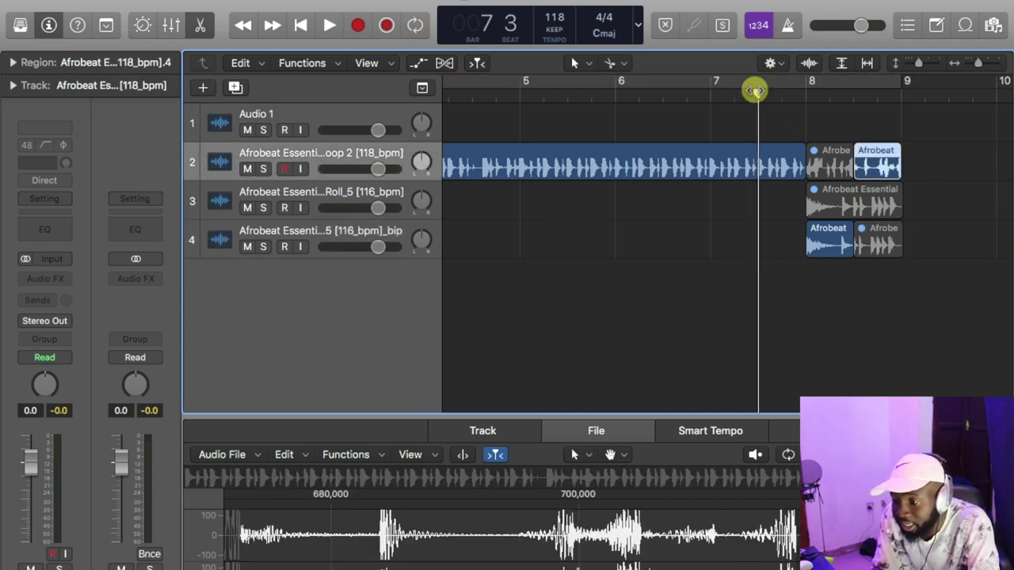
key(space)
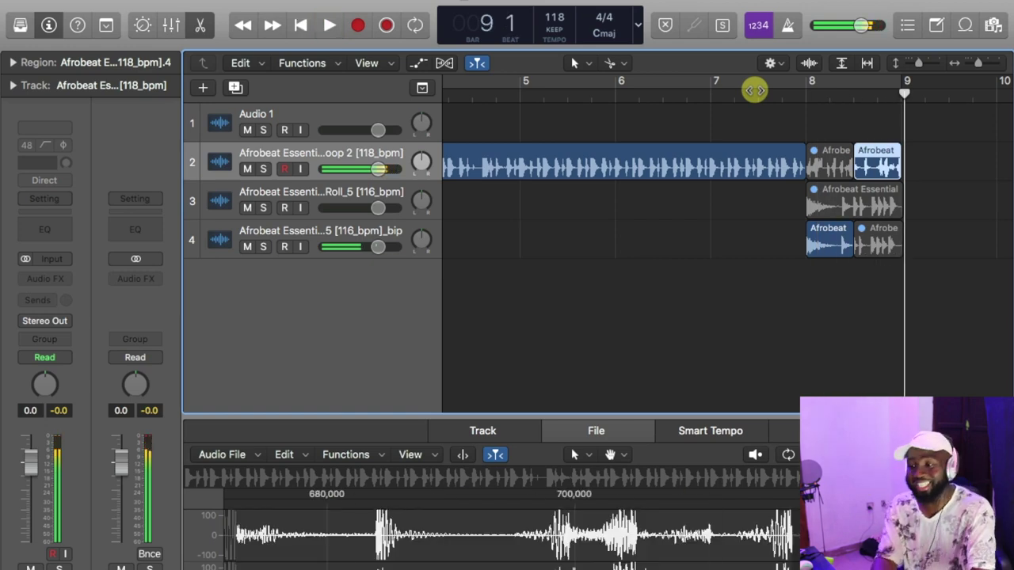
click(755, 90)
key(space)
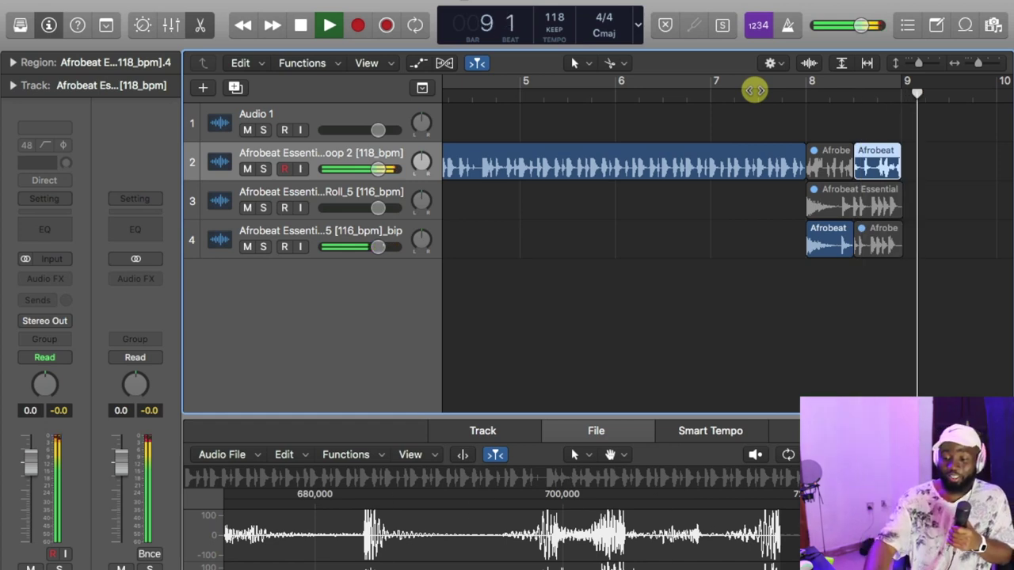
Reverse the drum loop's second half-bar slice in bar 8 again and play the transition from bar 7
click(879, 162)
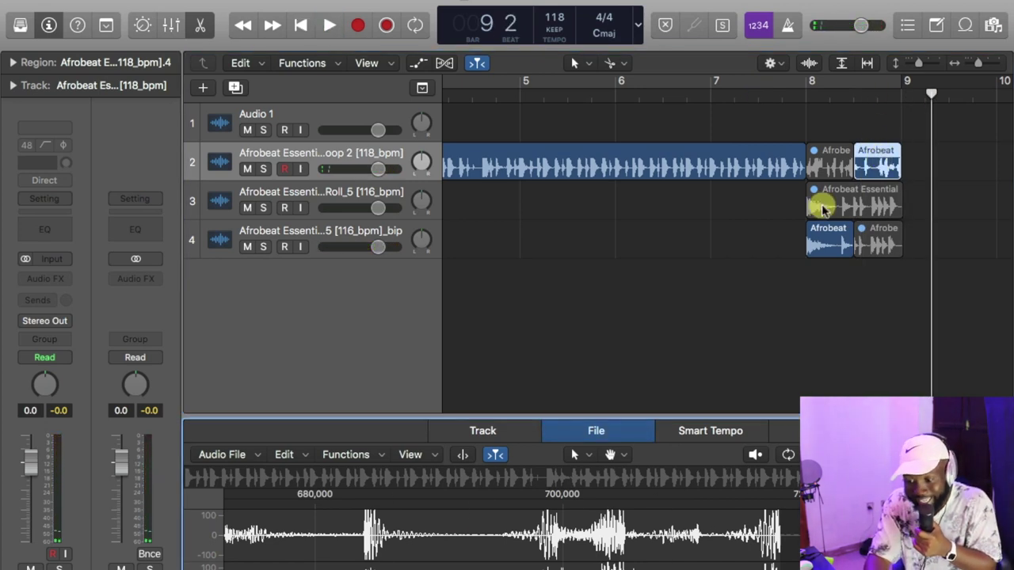
click(349, 455)
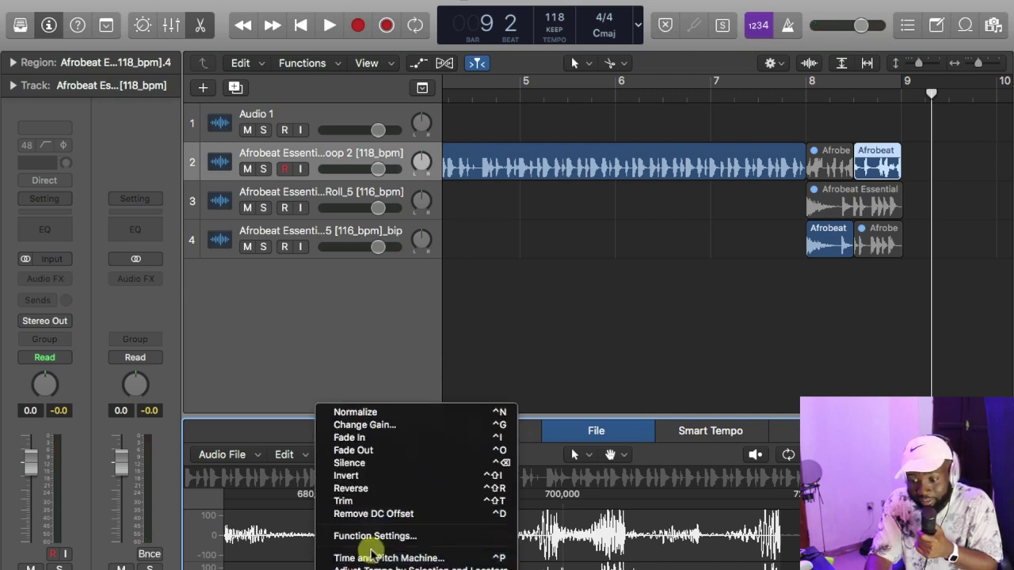
click(360, 487)
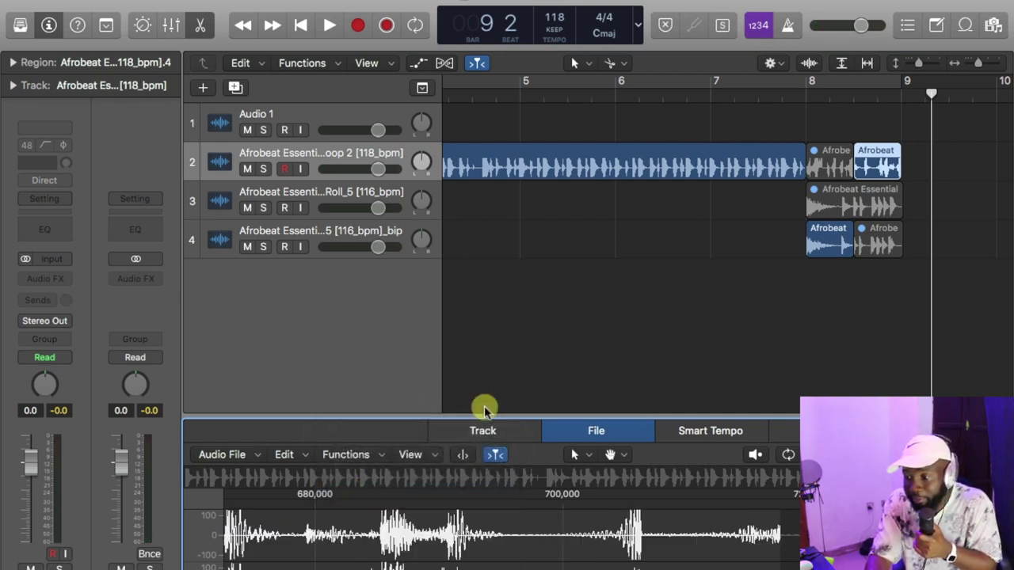
click(709, 103)
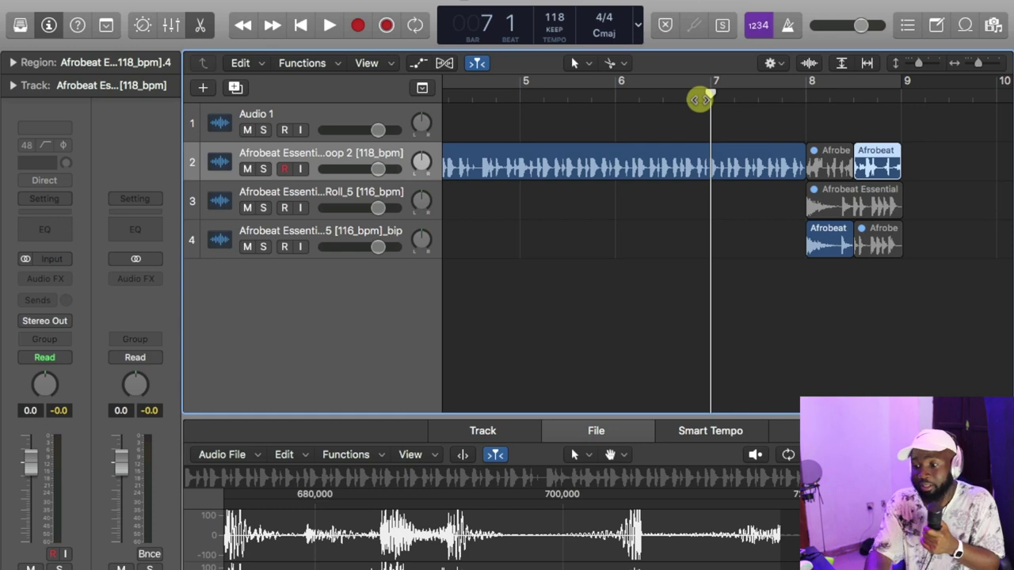
key(space)
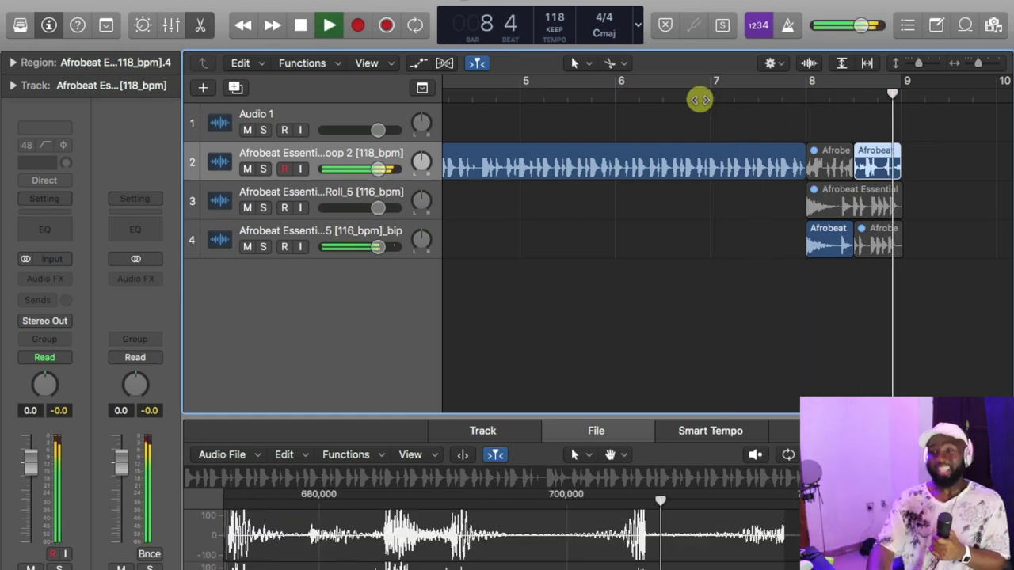
key(space)
Close the audio editor, turn cycling back on and play the drum loop track from bar 1
key(e)
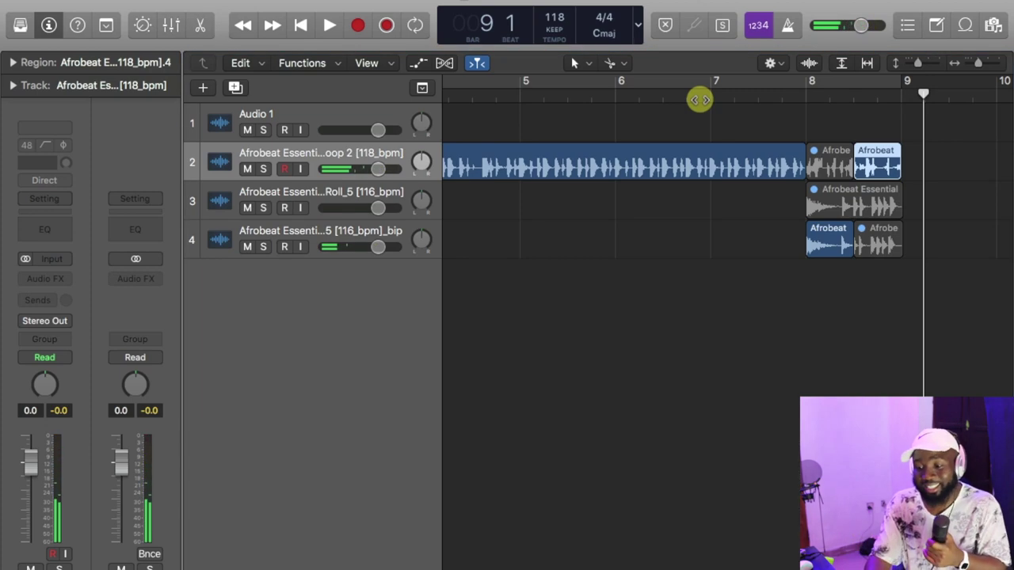
key(c)
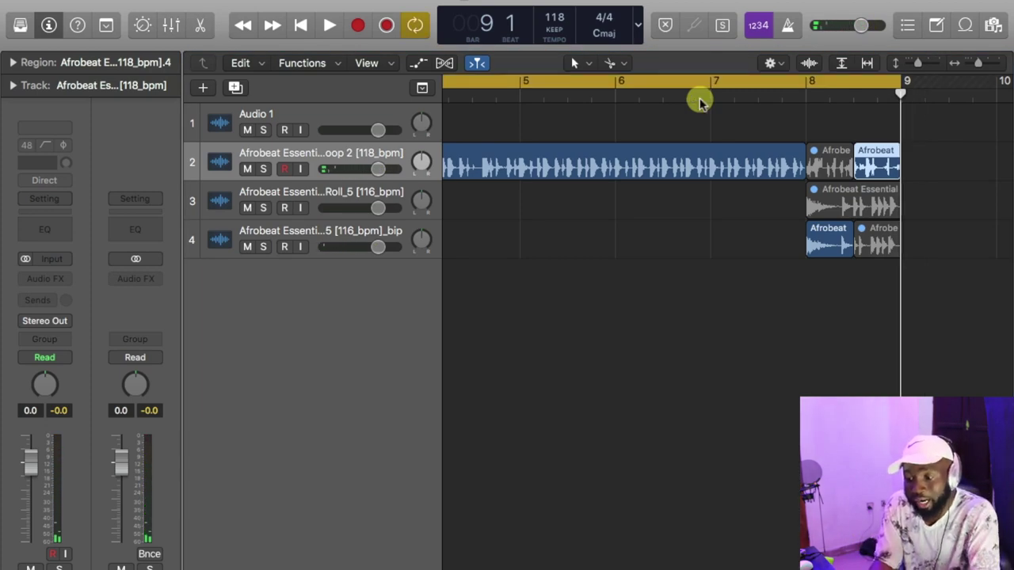
key(super+Left)
key(Return)
click(361, 153)
key(space)
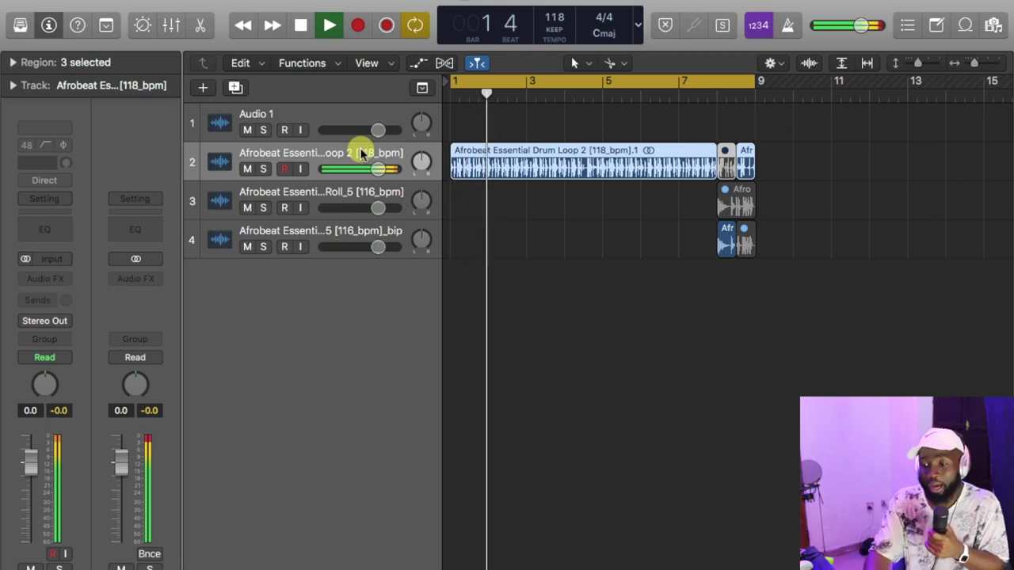
Switch to Finder, open the Midi Melody Loops folder and widen the column to show the full file names
mouse_move(396, 564)
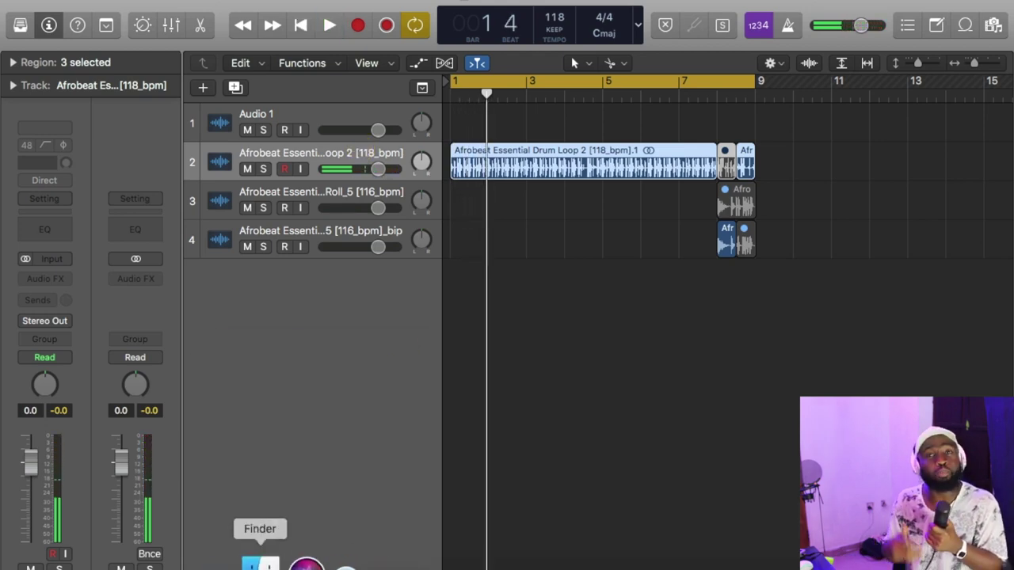
click(259, 565)
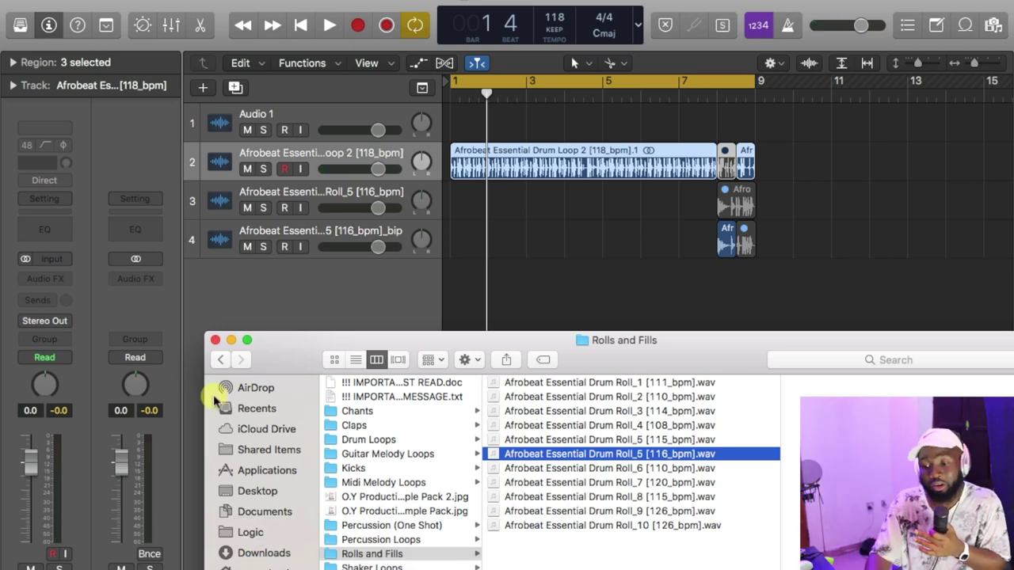
drag(299, 358, 428, 52)
click(404, 328)
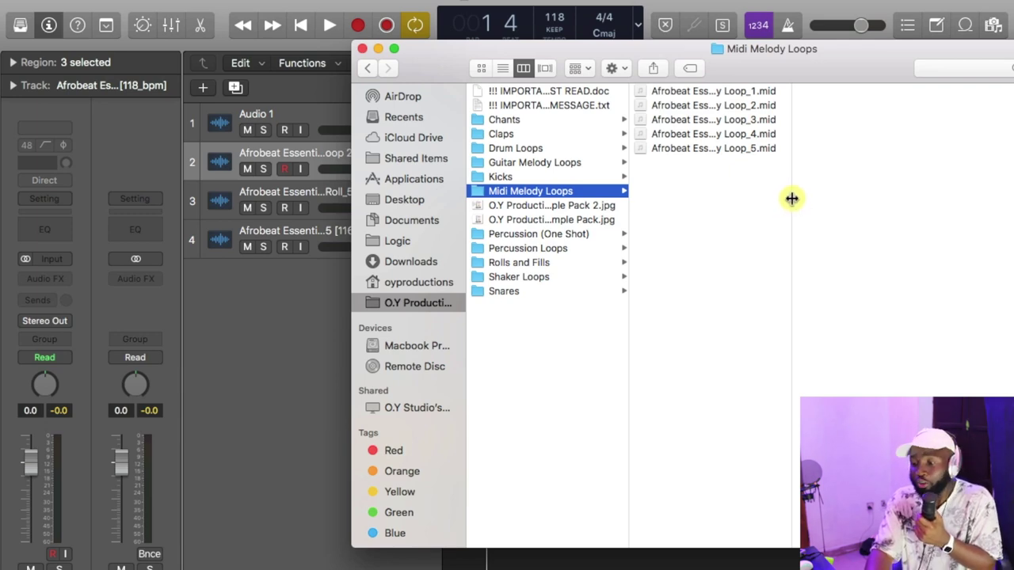
drag(792, 198, 876, 194)
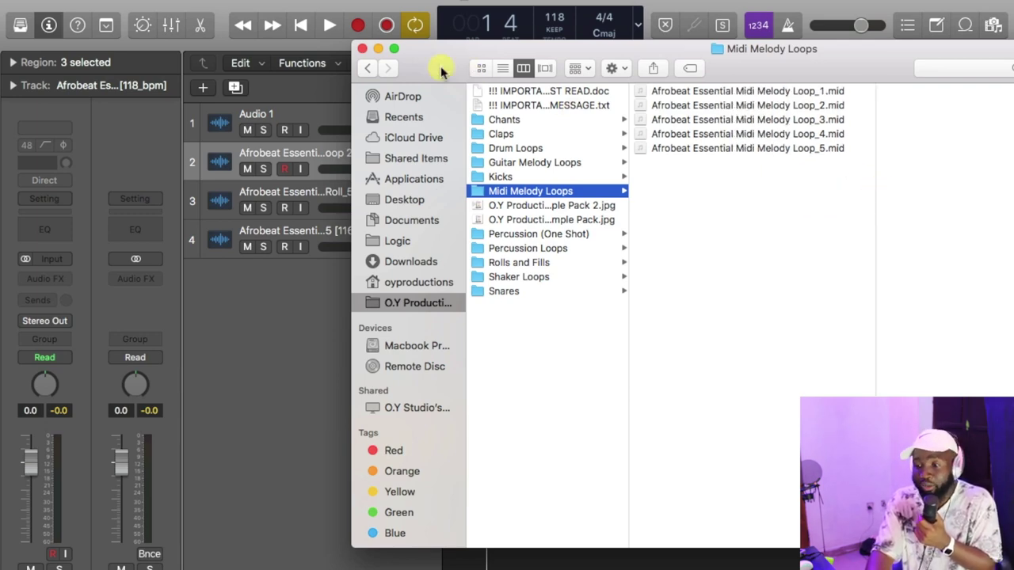
Import Afrobeat Essential Midi Melody Loop_5.mid from Finder onto new tracks below the audio tracks, without importing its tempo information
drag(441, 71, 656, 51)
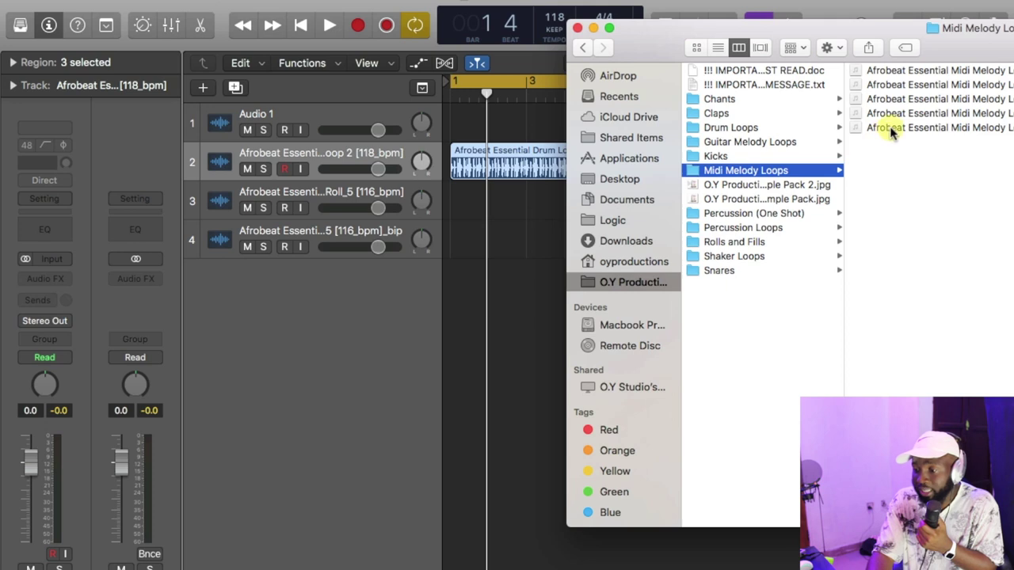
click(890, 129)
drag(890, 34, 847, 1)
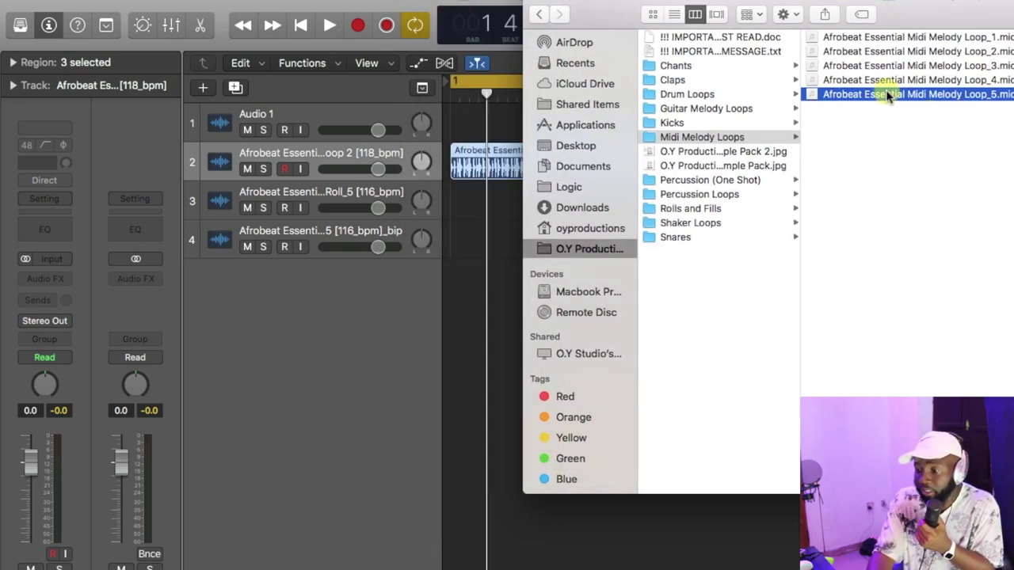
drag(885, 89, 447, 299)
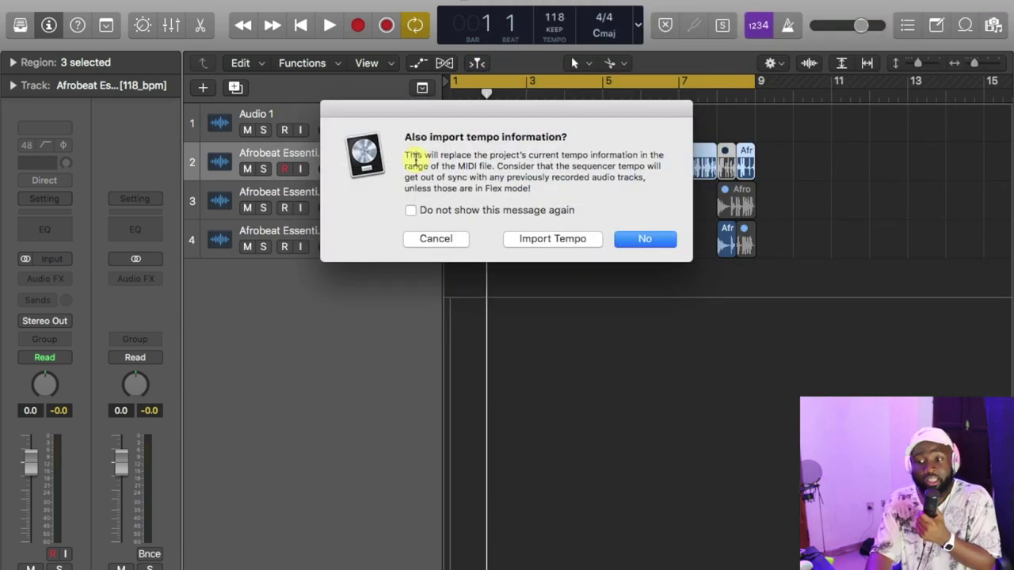
click(634, 252)
click(554, 316)
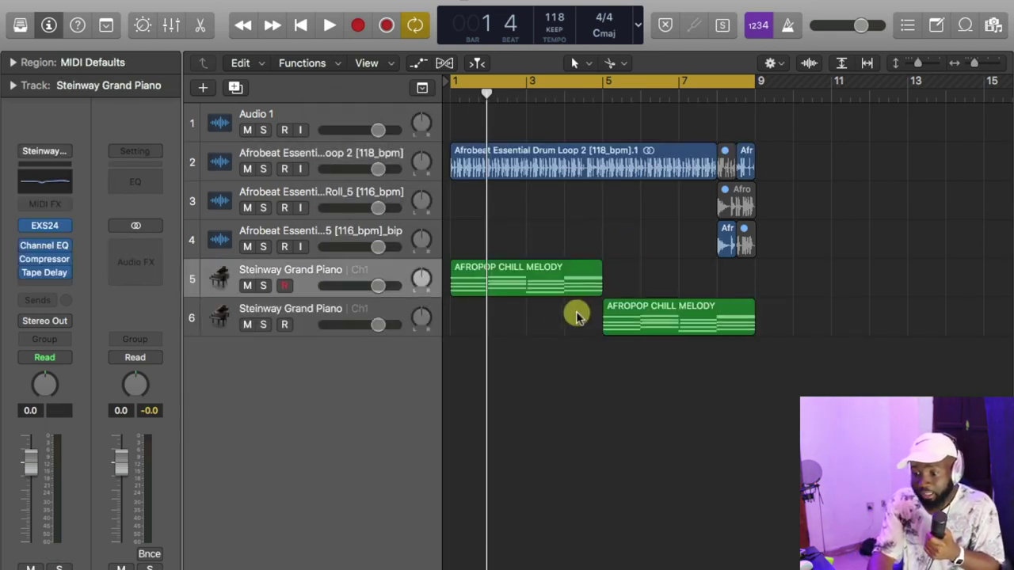
Delete the melody region at bar 5 on track 6 and play the remaining piano melody with the drums
click(621, 311)
key(Delete)
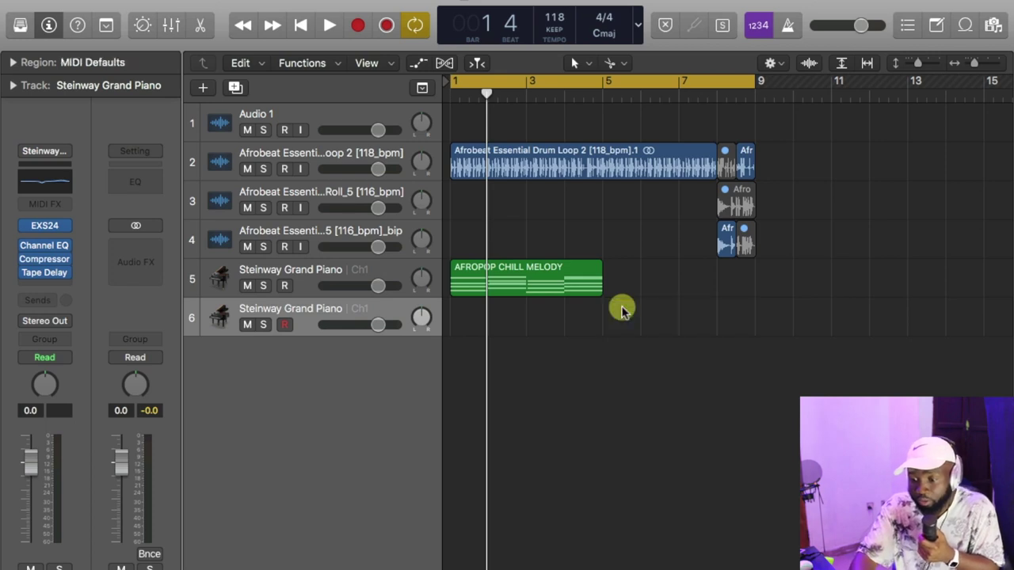
key(space)
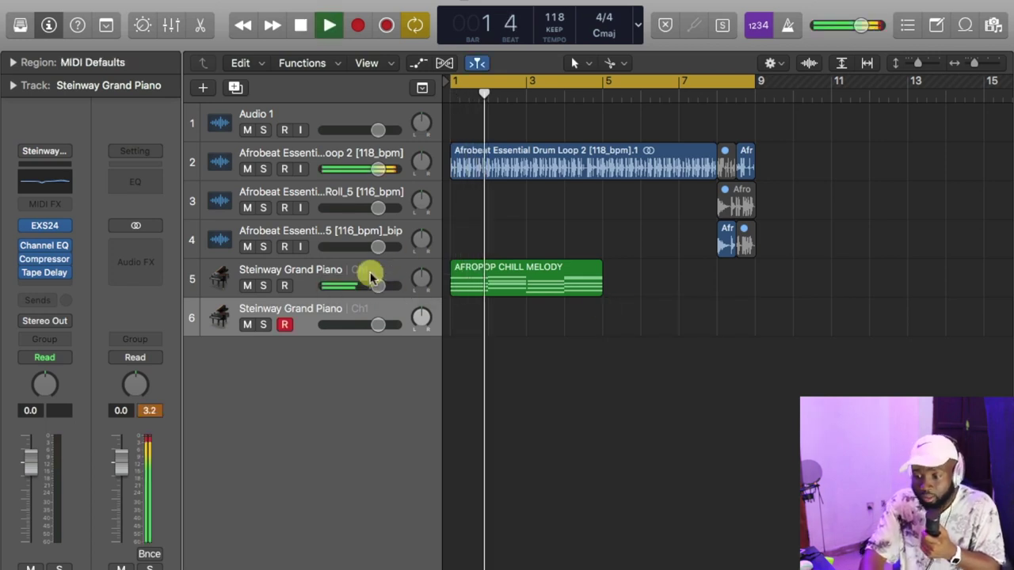
click(370, 274)
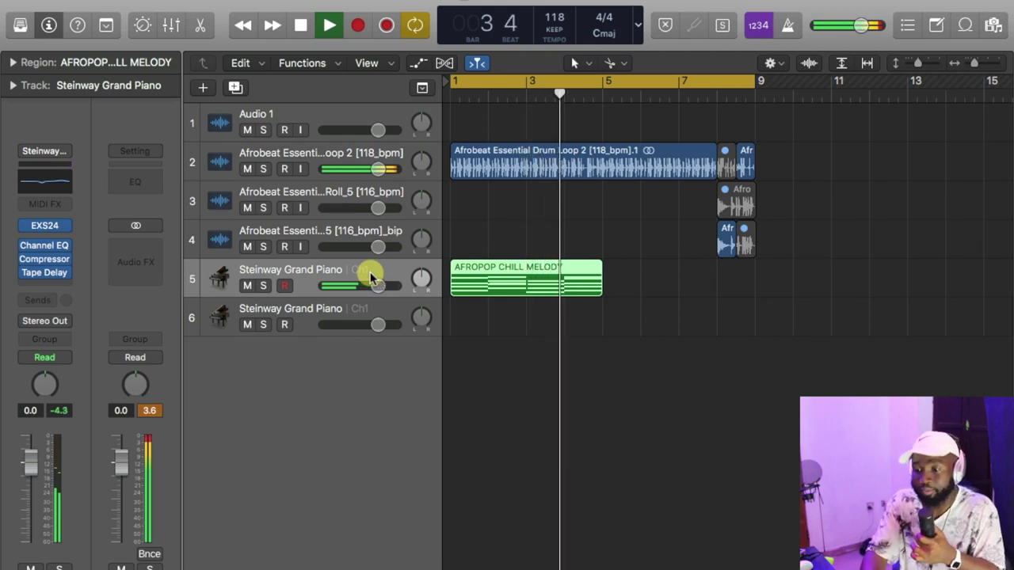
key(space)
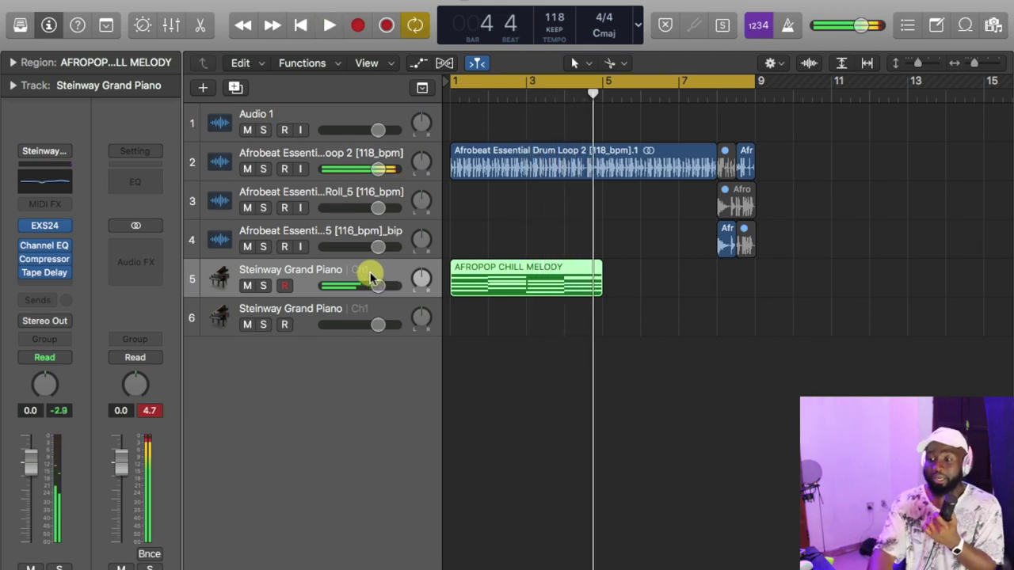
Shorten the cycle range to end at bar 7, and with the Library open delete the empty second Steinway Grand Piano track
drag(753, 86, 600, 79)
click(21, 25)
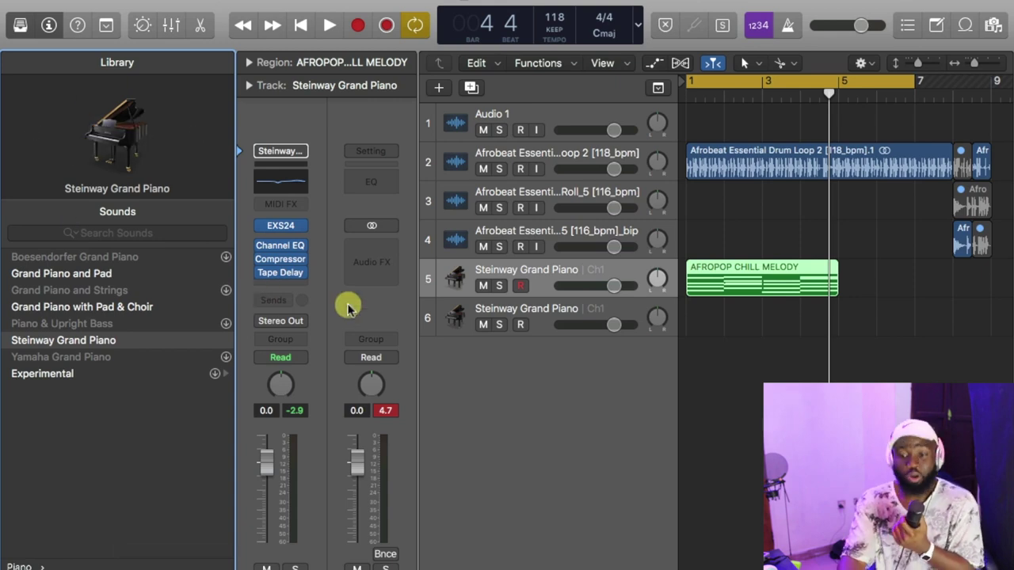
click(459, 321)
key(super+BackSpace)
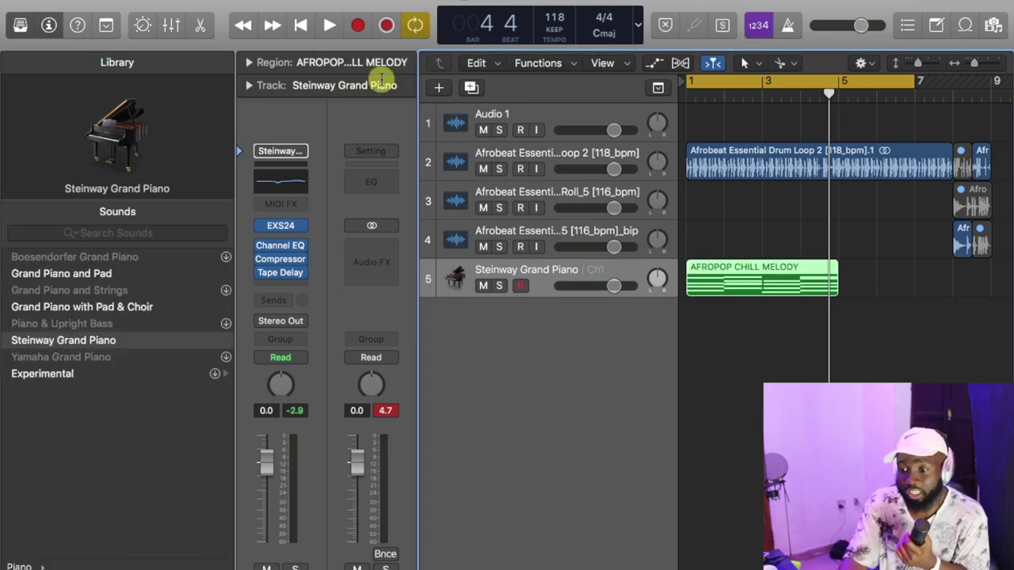
Create one new software instrument track below the Steinway Grand Piano track
click(438, 94)
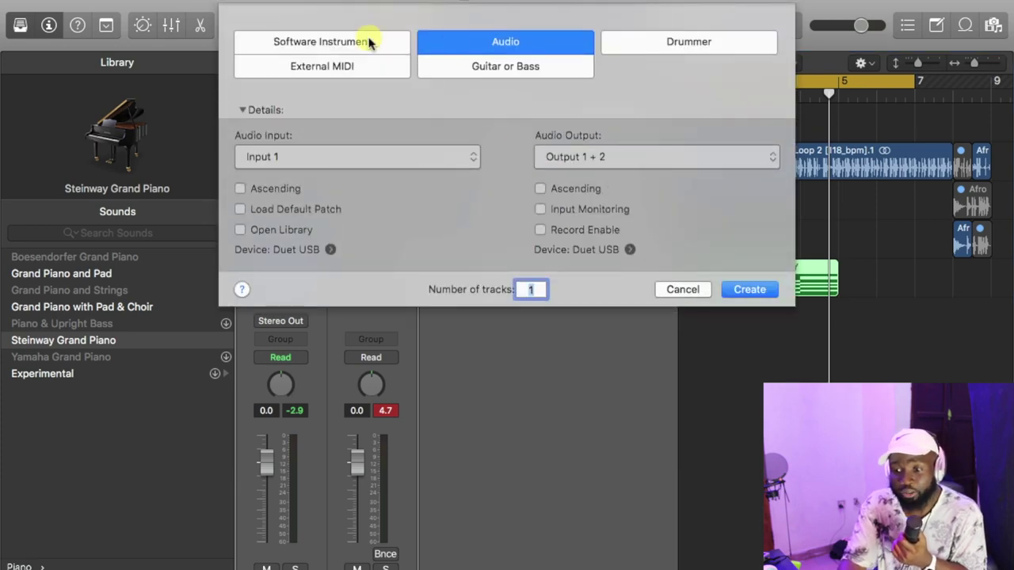
click(369, 43)
click(750, 246)
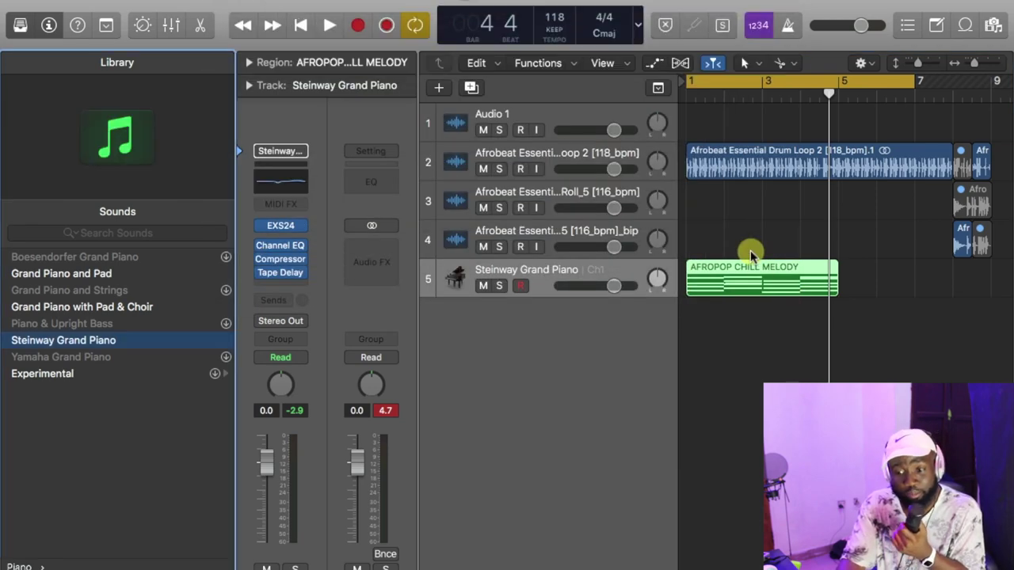
Load the Artificial Harp patch from the Synthesizer Plucked sounds on the new instrument track
click(32, 325)
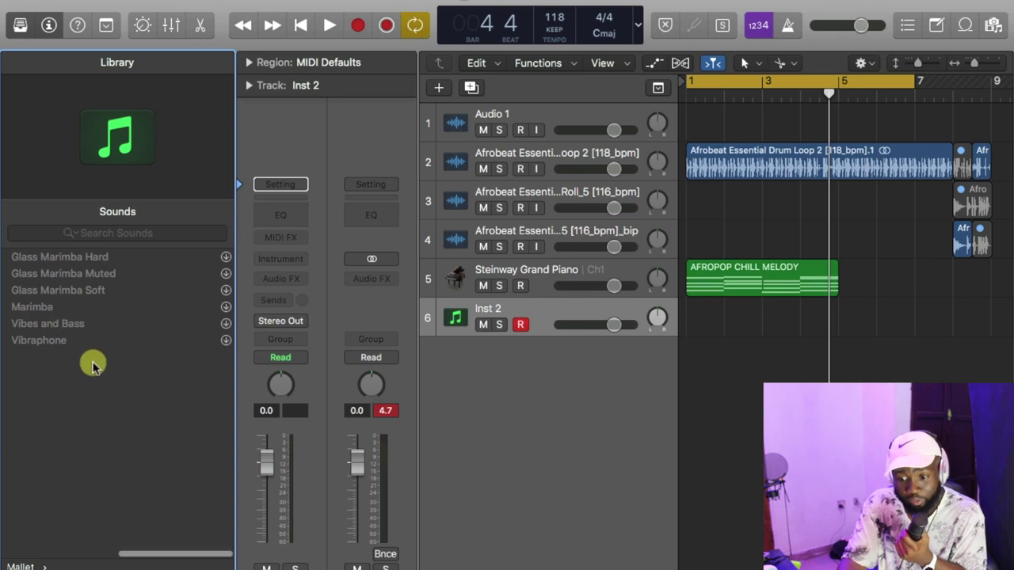
scroll(88, 365, left, 5)
click(49, 425)
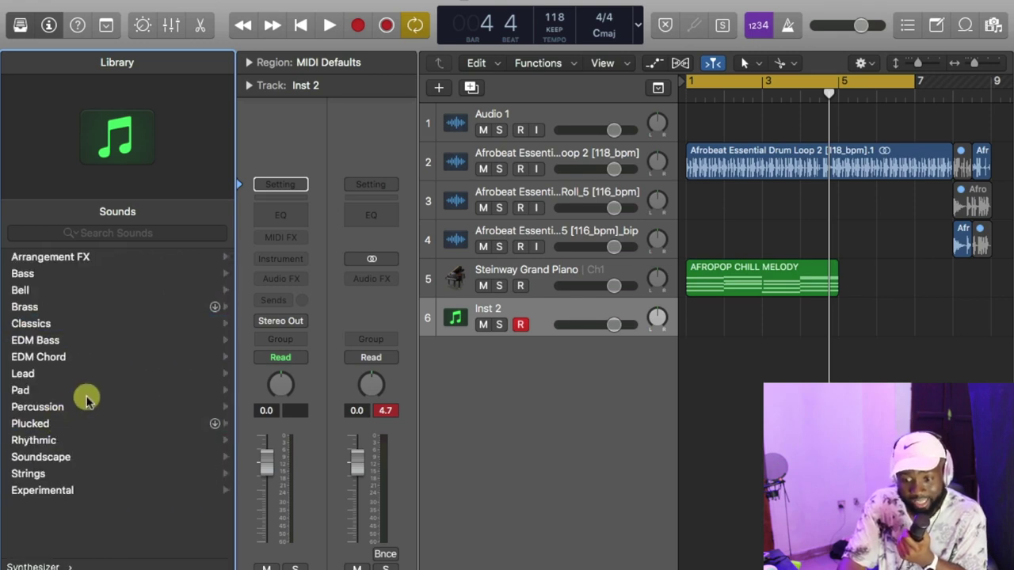
click(71, 428)
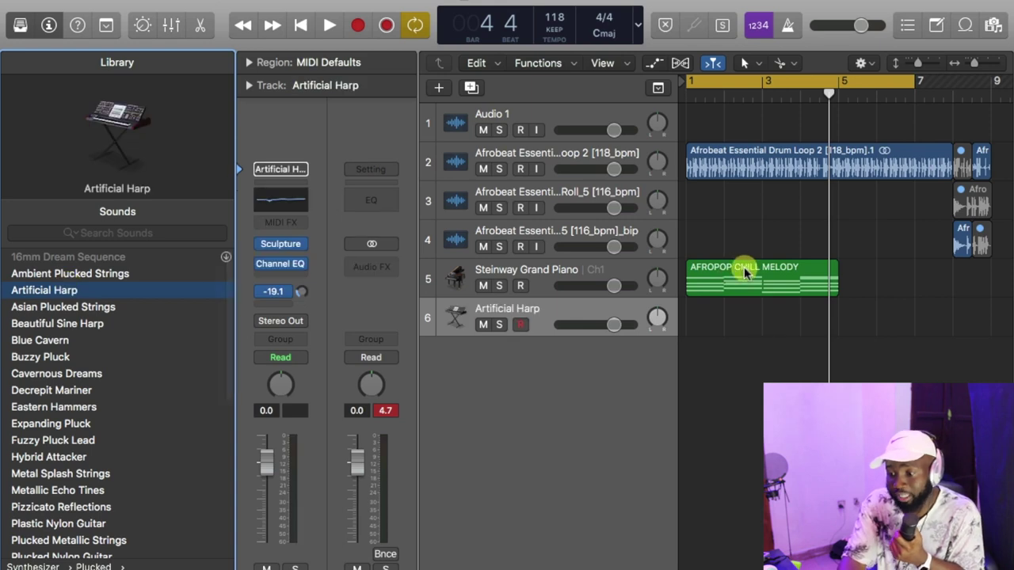
key(Return)
Move the AFROPOP CHILL MELODY region from the piano track to the Artificial Harp track and play it with the drums
drag(747, 271, 737, 297)
key(space)
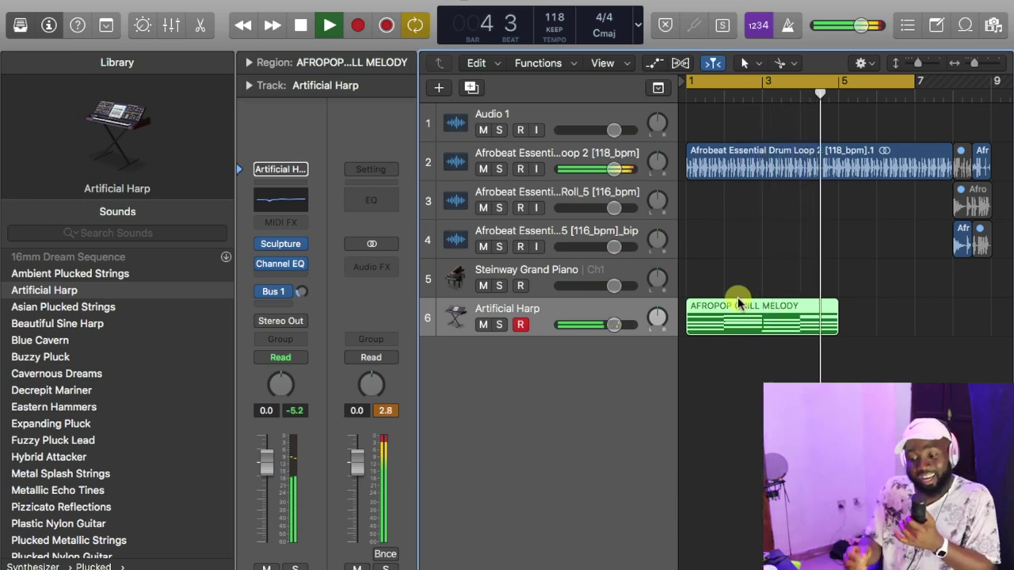
key(space)
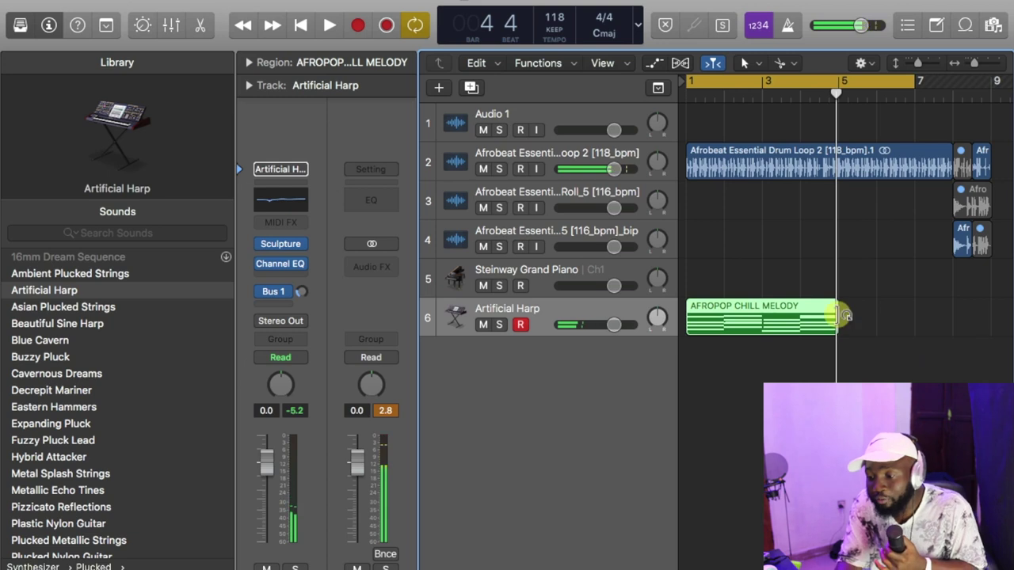
Extend the AFROPOP CHILL MELODY region to bar 7 and open it in an enlarged Piano Roll
drag(835, 320, 914, 321)
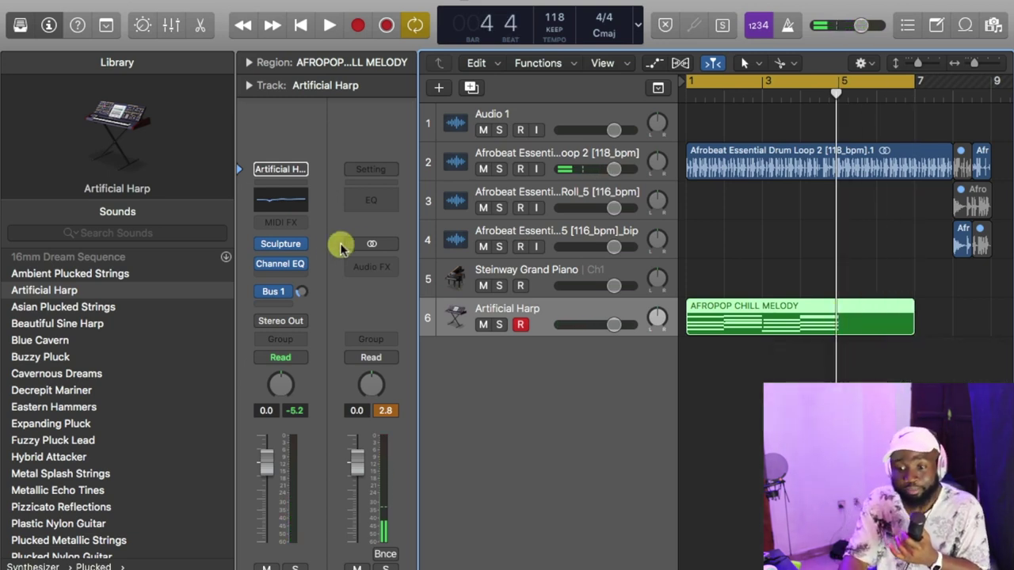
double_click(723, 320)
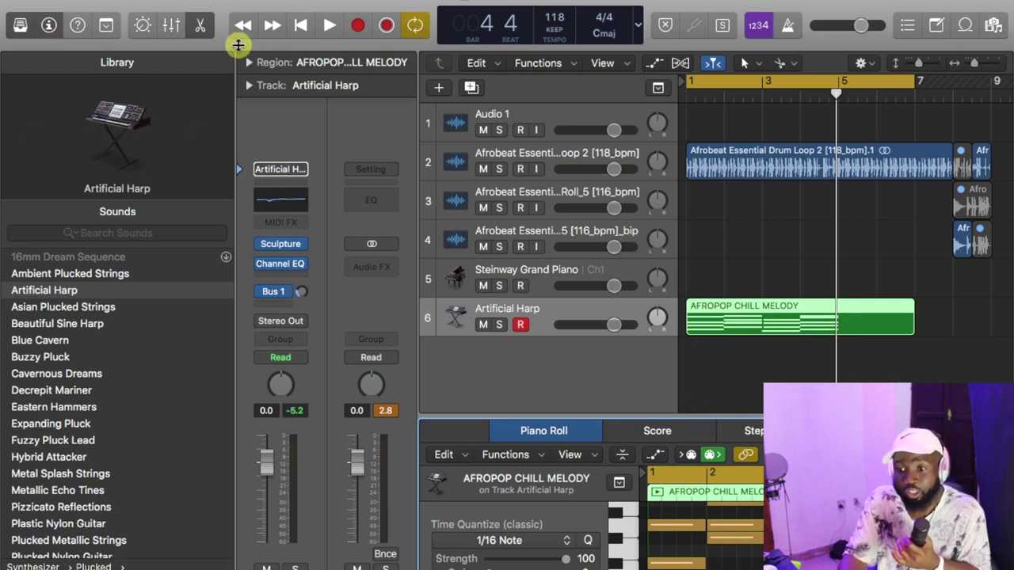
click(248, 63)
click(248, 64)
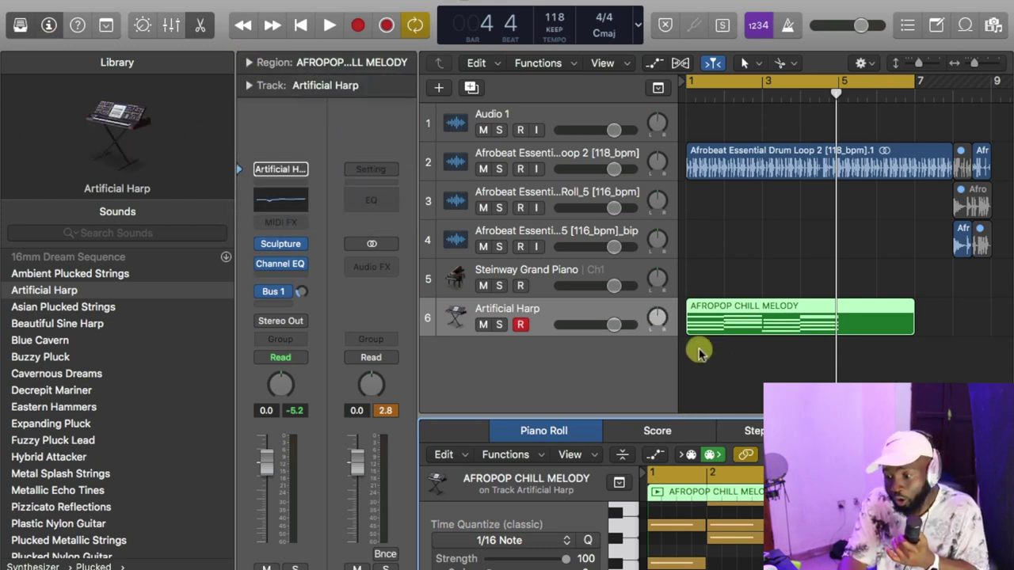
drag(784, 419, 784, 367)
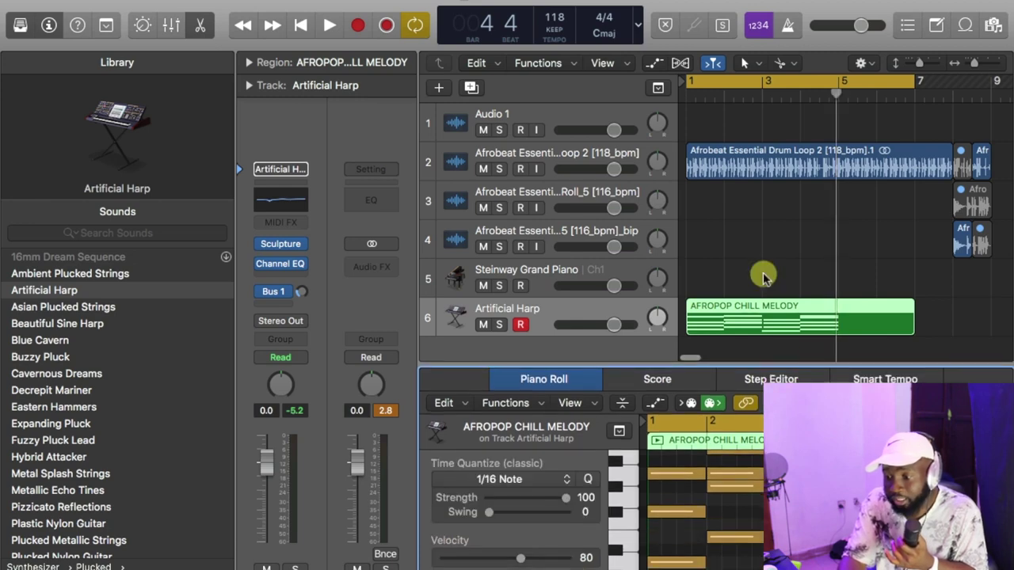
Transpose all notes of the melody region down one semitone with the Library closed, and play the result
key(super+a)
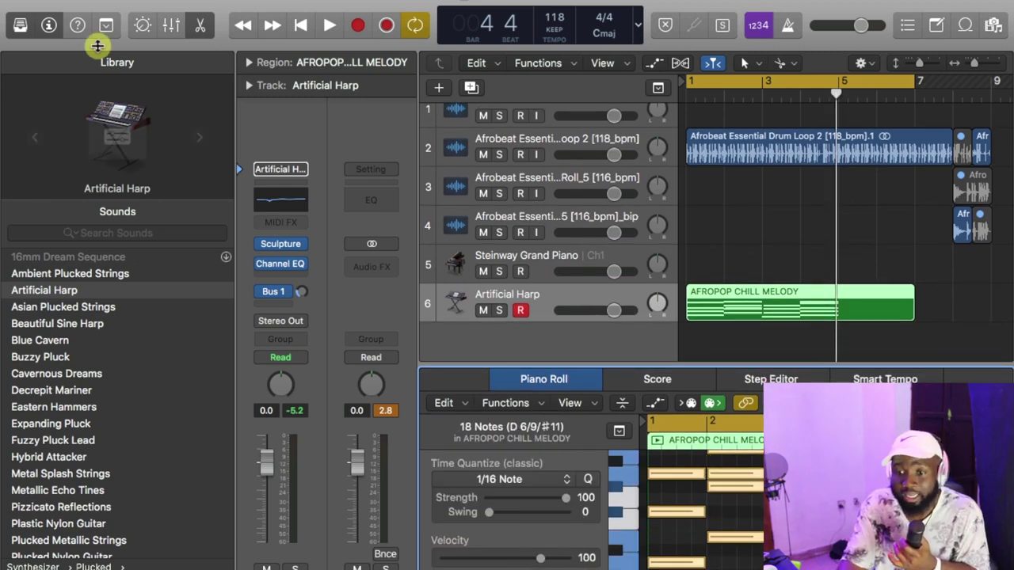
click(20, 25)
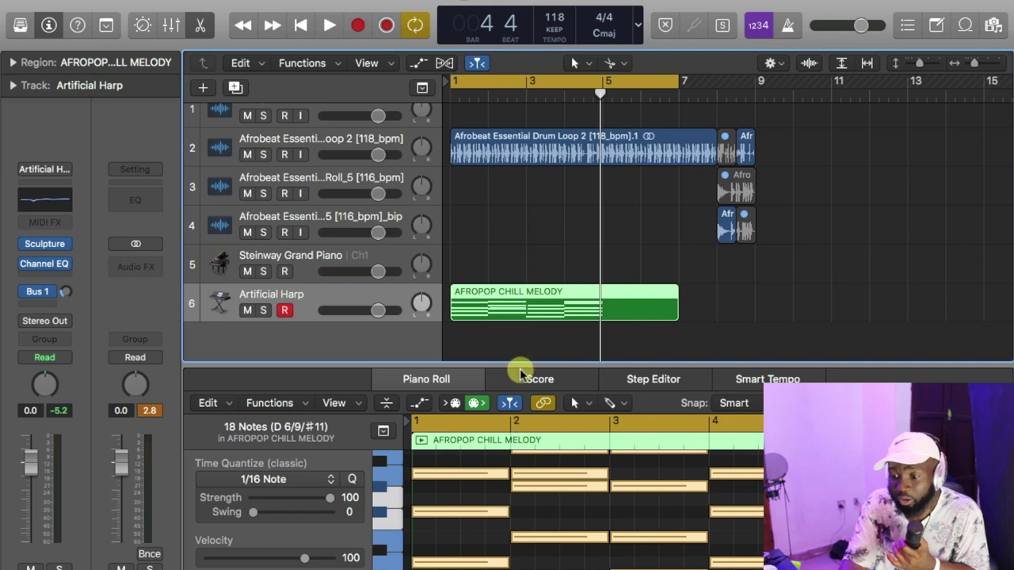
scroll(522, 344, down, 1)
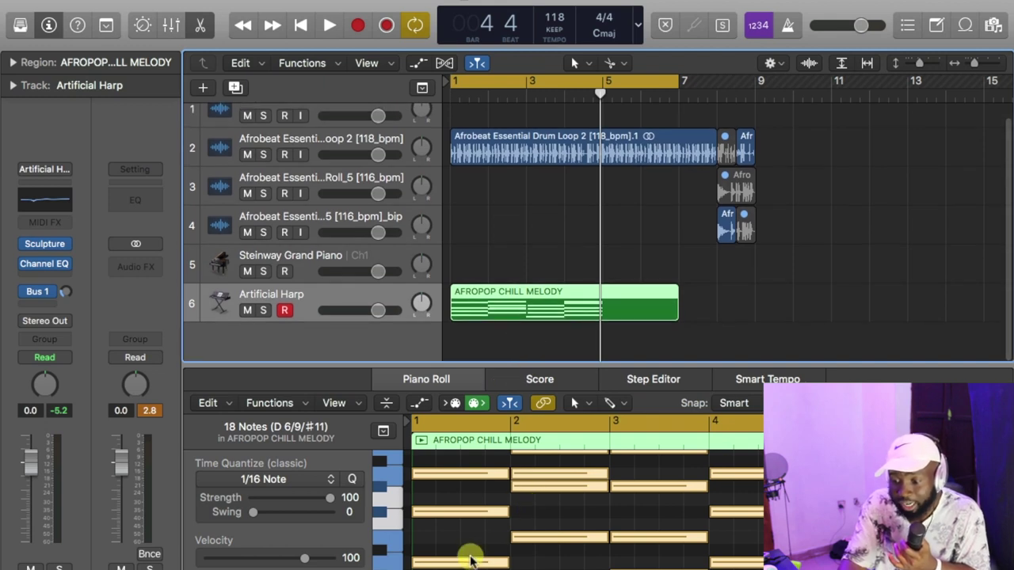
click(429, 558)
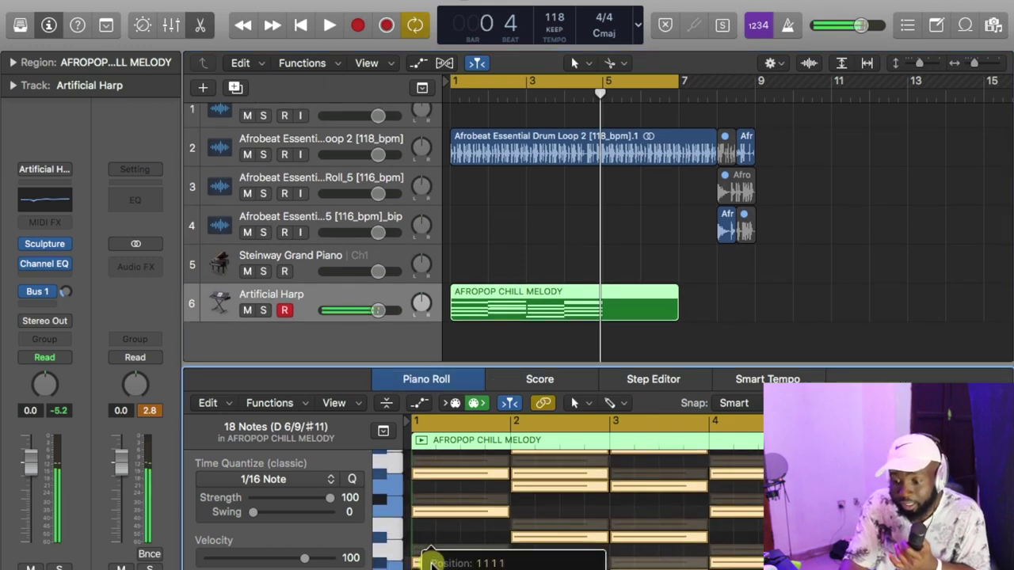
key(space)
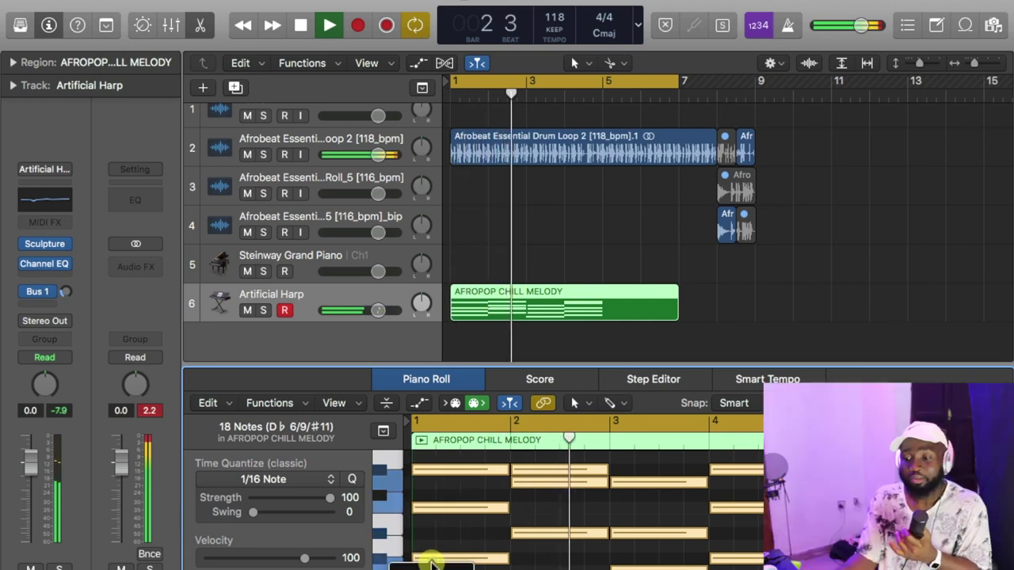
key(space)
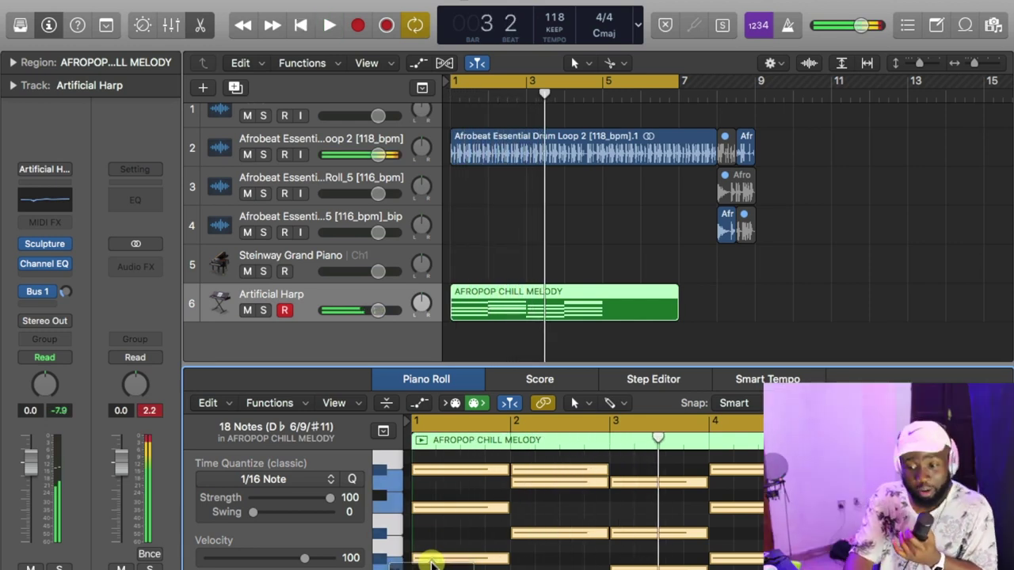
Enlarge the Piano Roll to show all the chords and shift every note one bar later, starting at bar 2
scroll(570, 305, down, 1)
scroll(576, 311, up, 1)
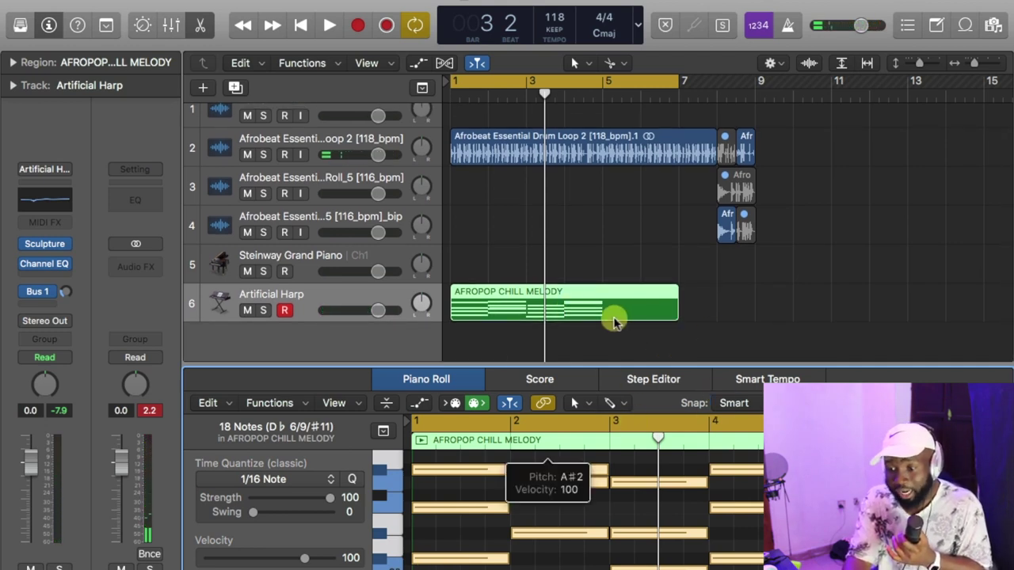
drag(606, 367, 608, 280)
scroll(604, 414, up, 8)
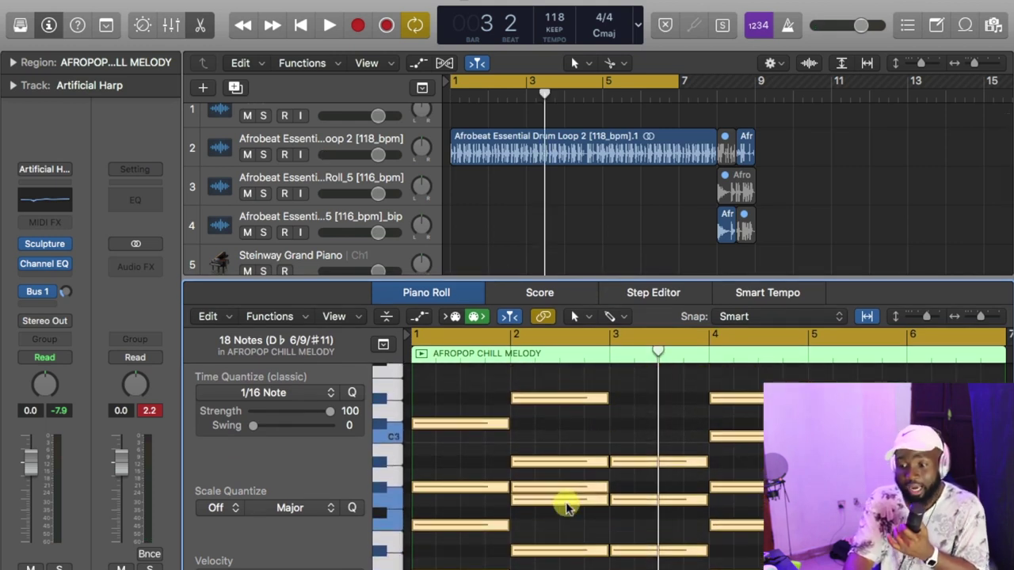
scroll(606, 466, down, 1)
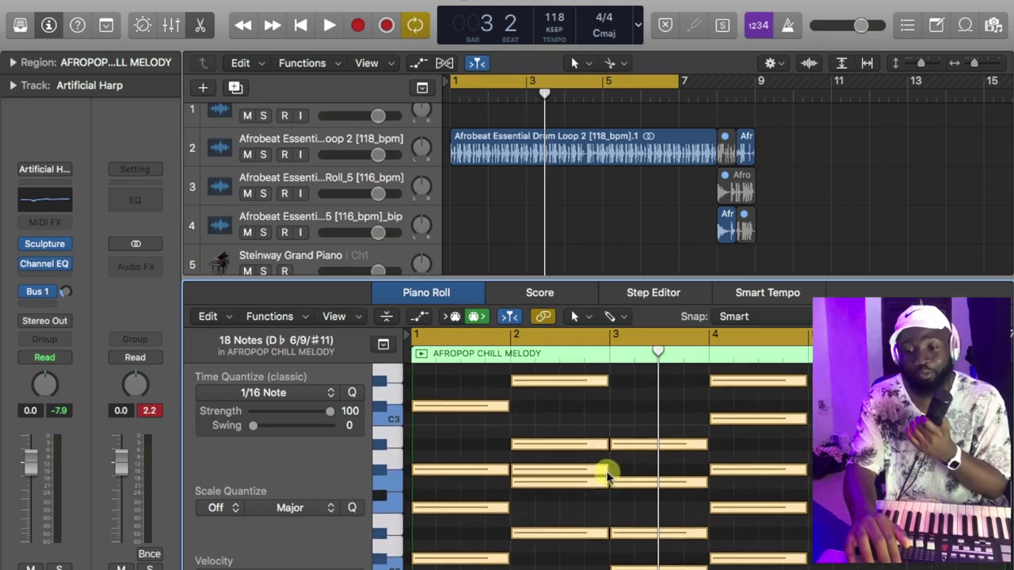
scroll(606, 473, up, 1)
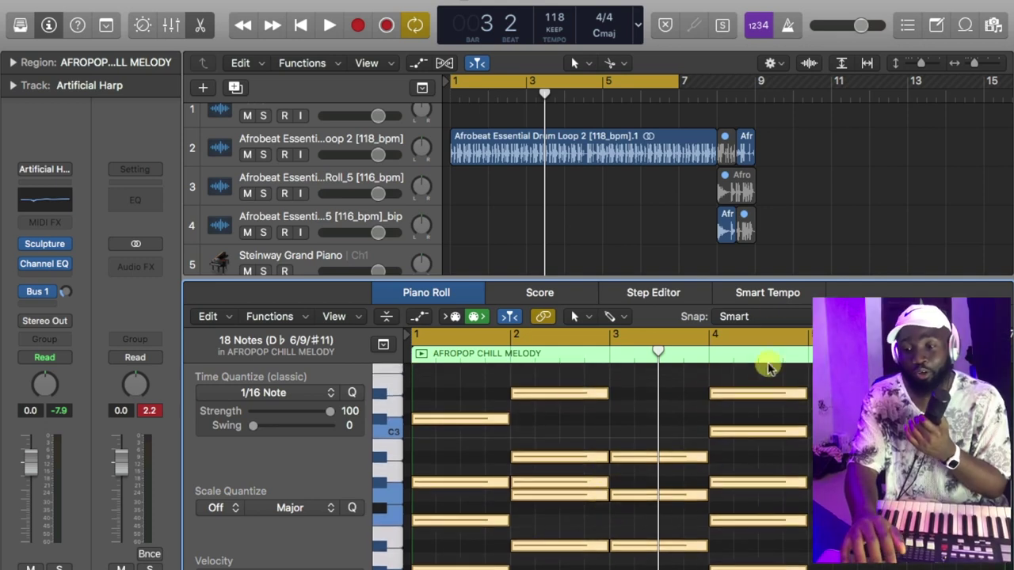
drag(772, 278, 774, 153)
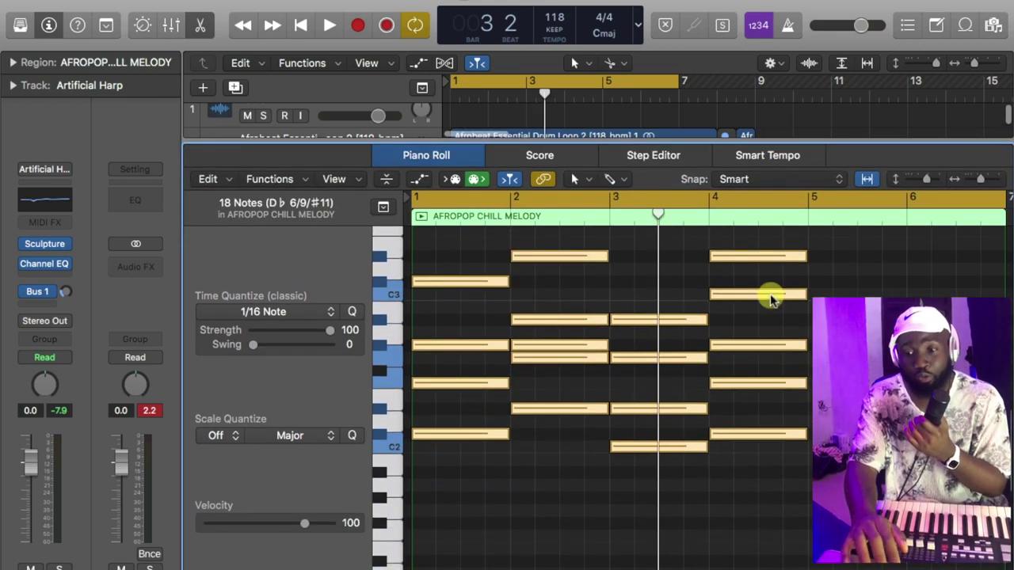
scroll(772, 289, up, 3)
drag(821, 265, 526, 491)
Move the five-note chord from bar 3 to bar 1 and shift the last two chords to bars 3 and 4
drag(656, 287, 628, 417)
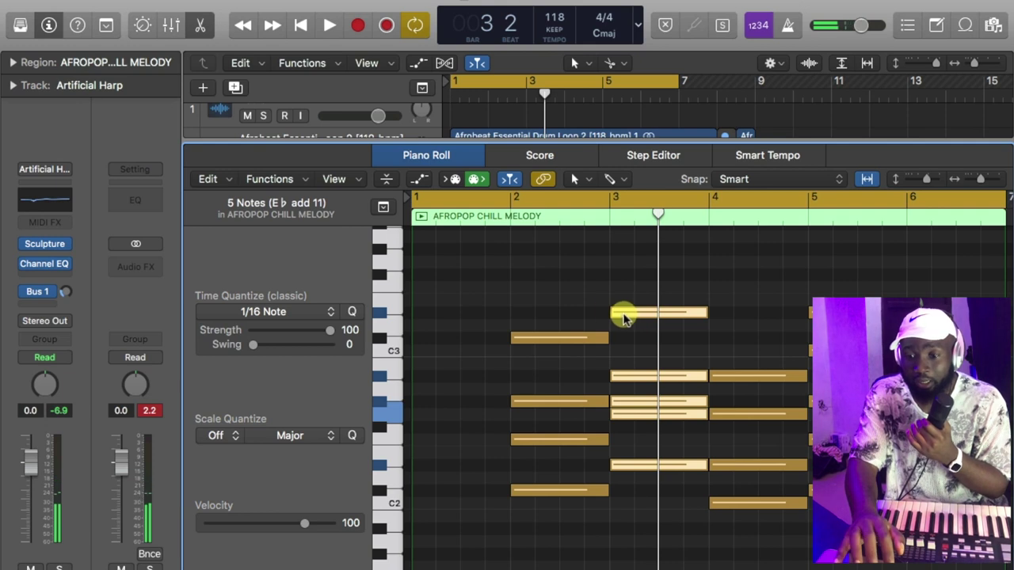
drag(624, 317, 425, 317)
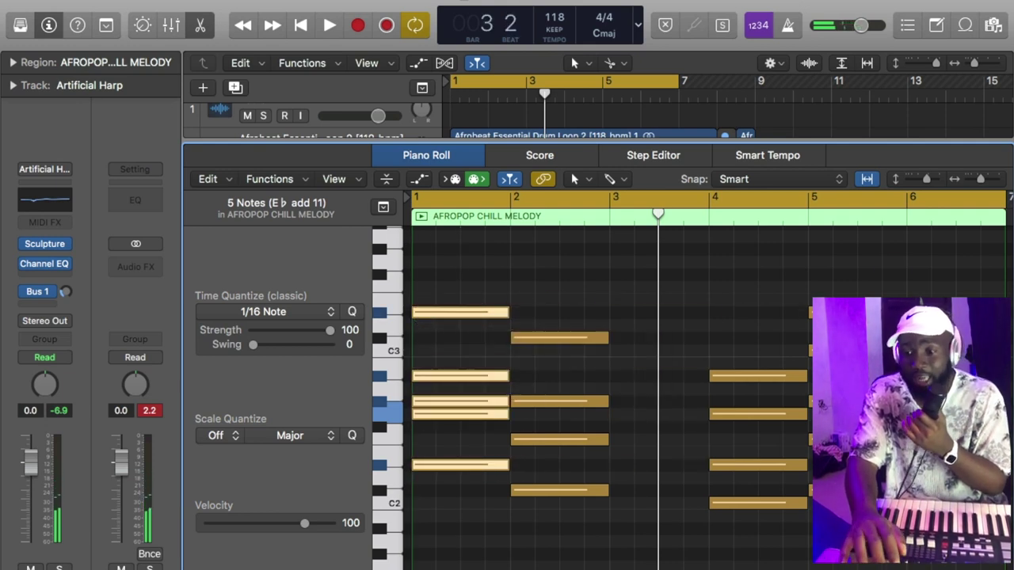
drag(879, 271, 633, 507)
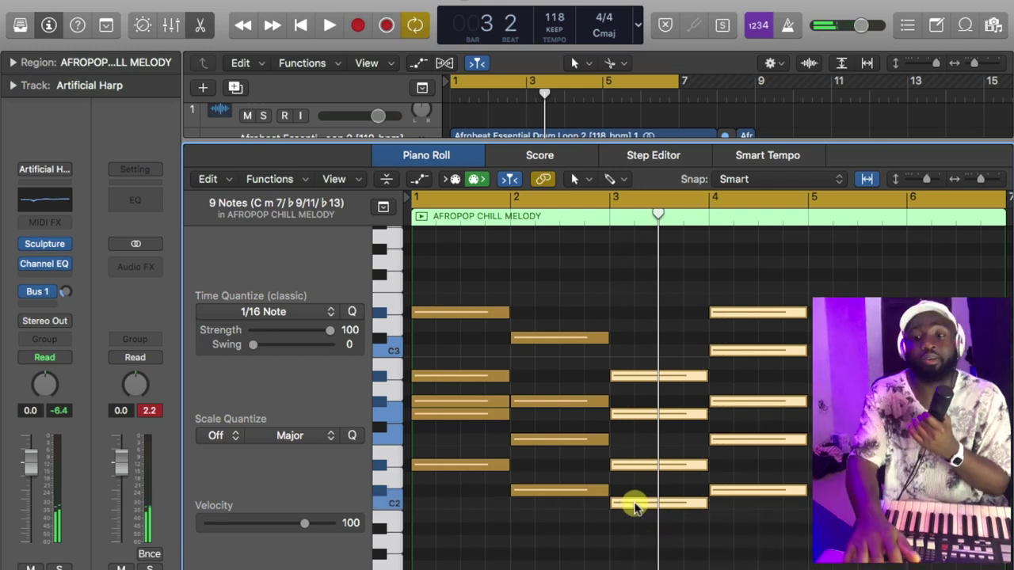
Play the rearranged chords with the drum loop and close the Piano Roll to return to the full arrangement
key(space)
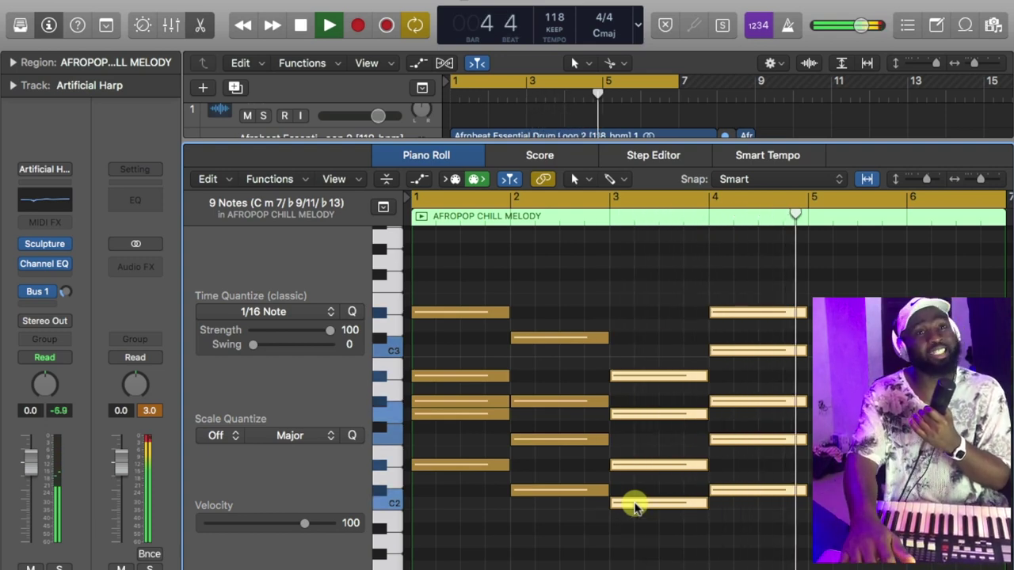
key(space)
key(x)
key(x)
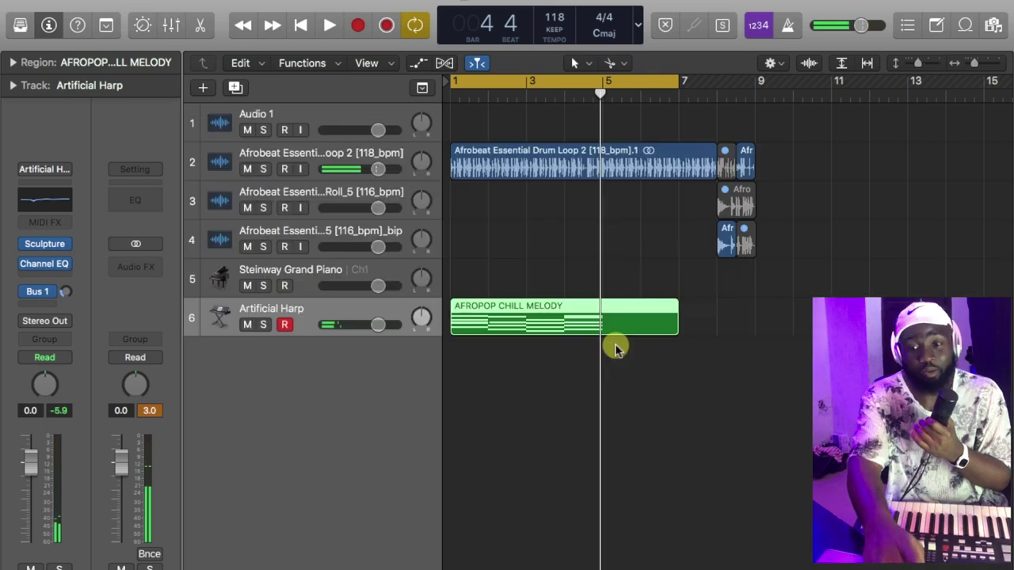
Shorten the cycle range to end at bar 5, play it, and move the Steinway Grand Piano track below Artificial Harp
drag(672, 82, 600, 81)
key(space)
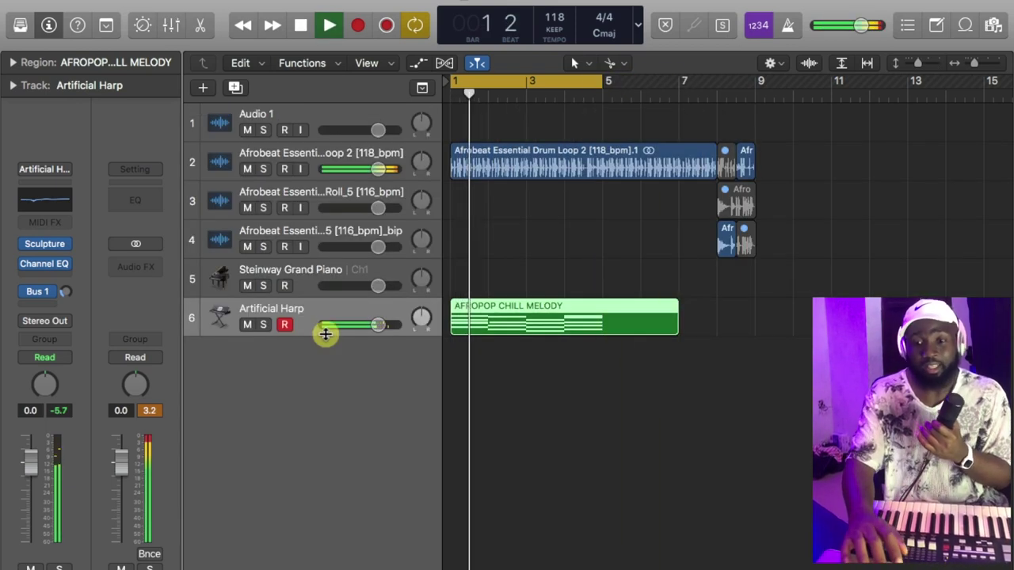
click(294, 267)
drag(294, 267, 297, 351)
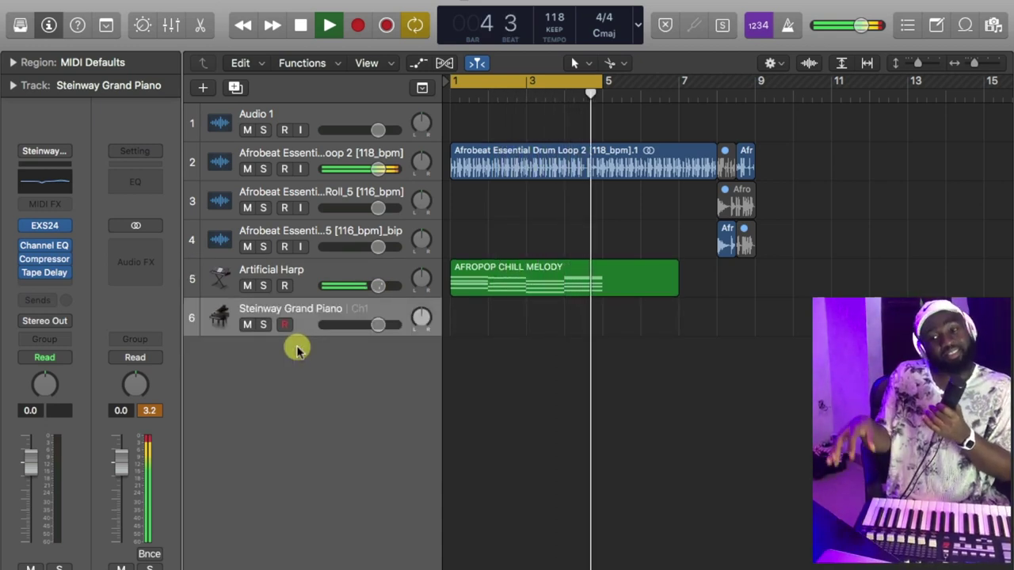
key(space)
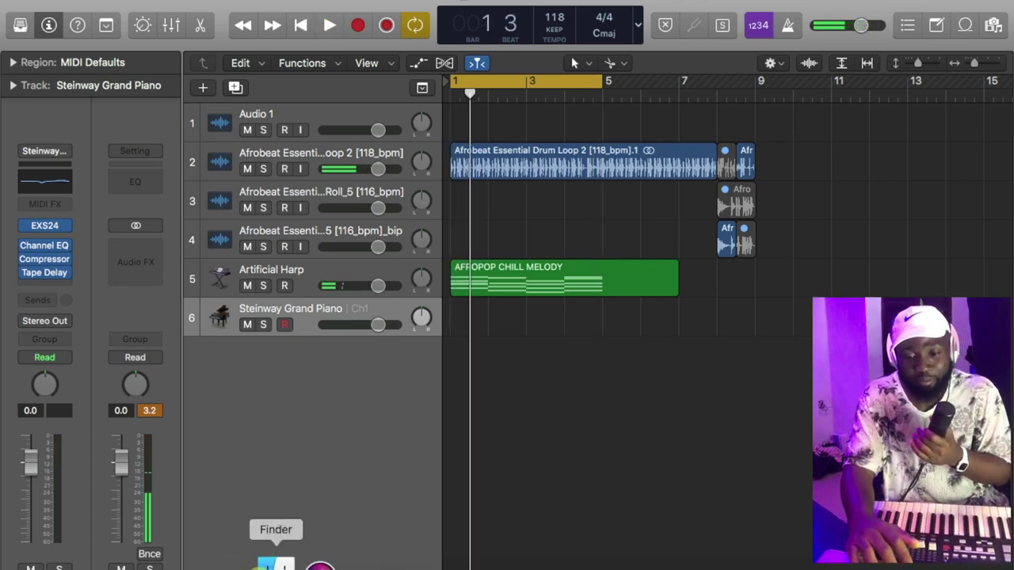
Switch to Finder to view the sample pack's Midi Melody Loops folder, and return to the Logic Pro arrangement
click(275, 564)
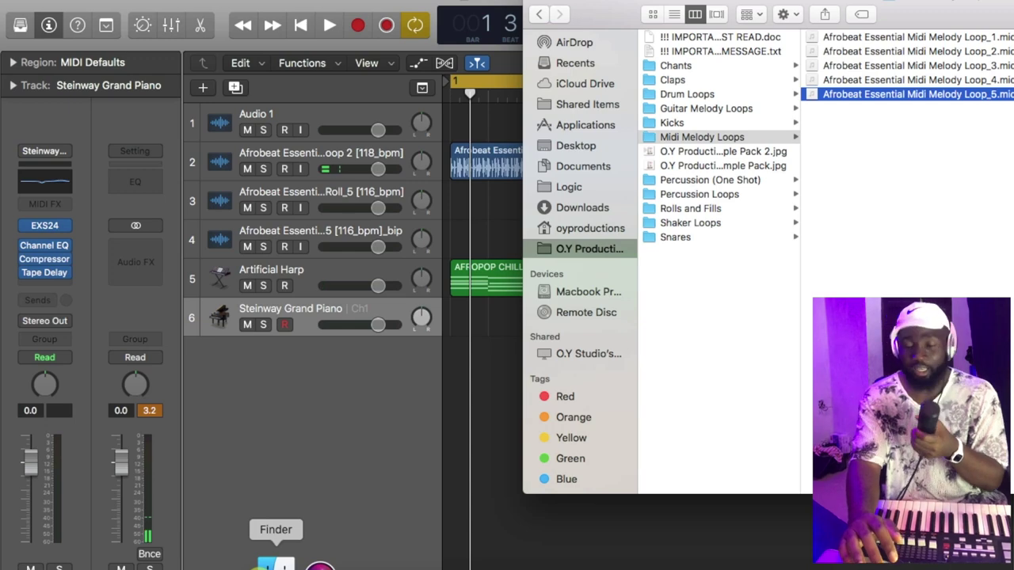
drag(602, 6, 402, 6)
click(495, 224)
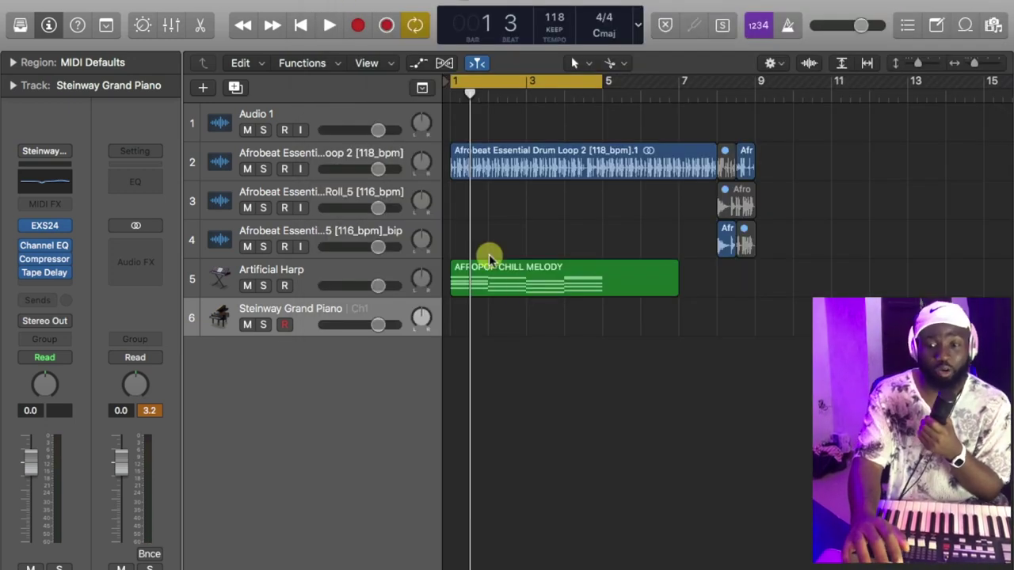
Try removing the four-note chord at bar 2 of the AFROPOP CHILL MELODY region, and undo the deletion
double_click(488, 276)
drag(563, 275, 550, 483)
key(Delete)
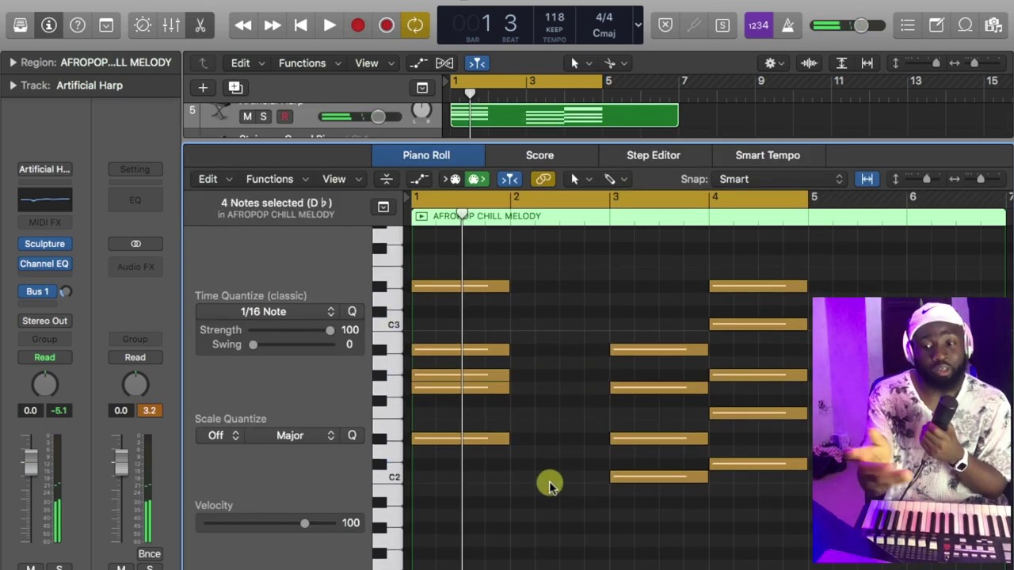
key(super+z)
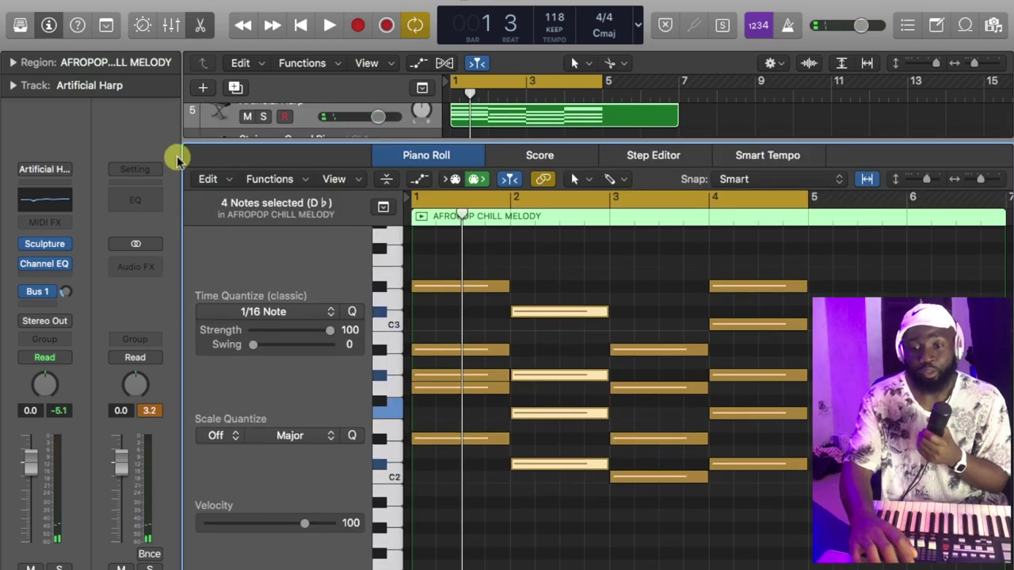
View the Mixer and the melody region's Piano Roll, and close the editor area to show all tracks
key(x)
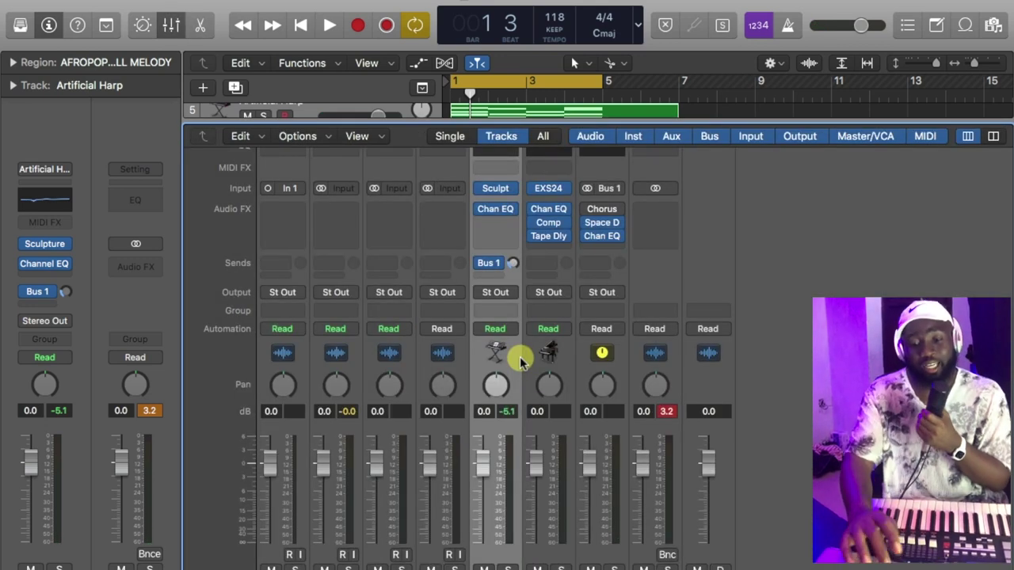
key(x)
double_click(507, 273)
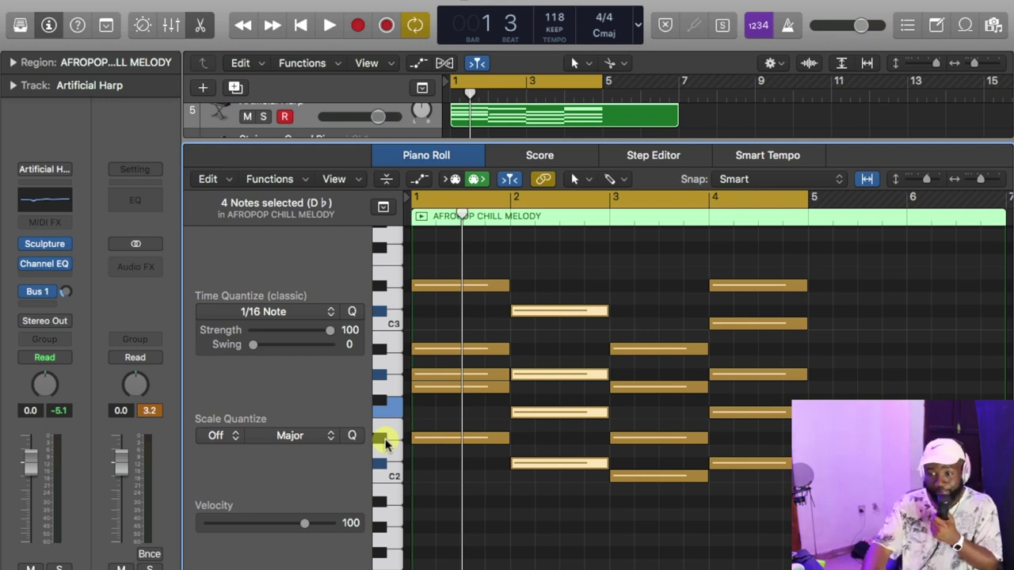
key(x)
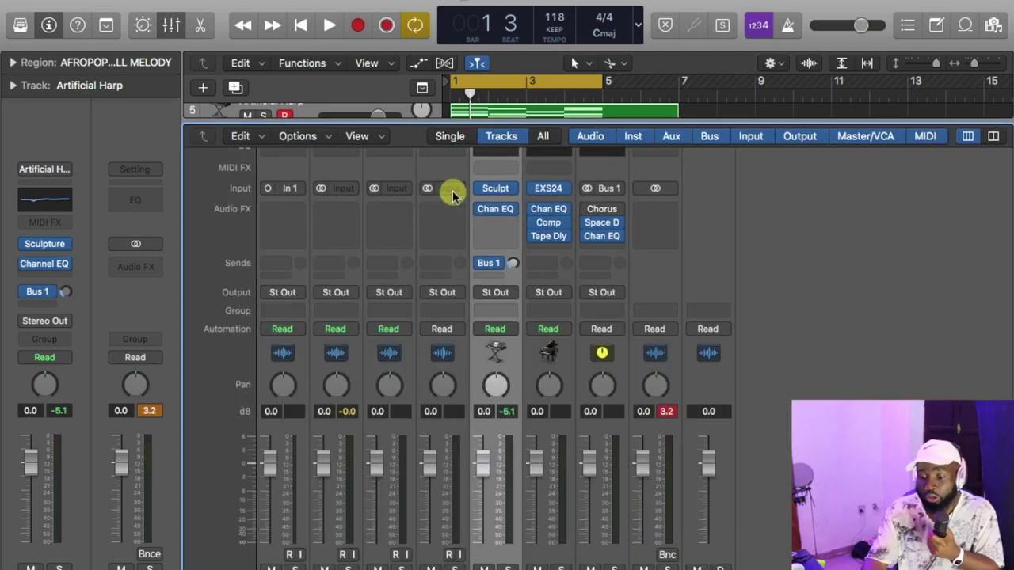
key(x)
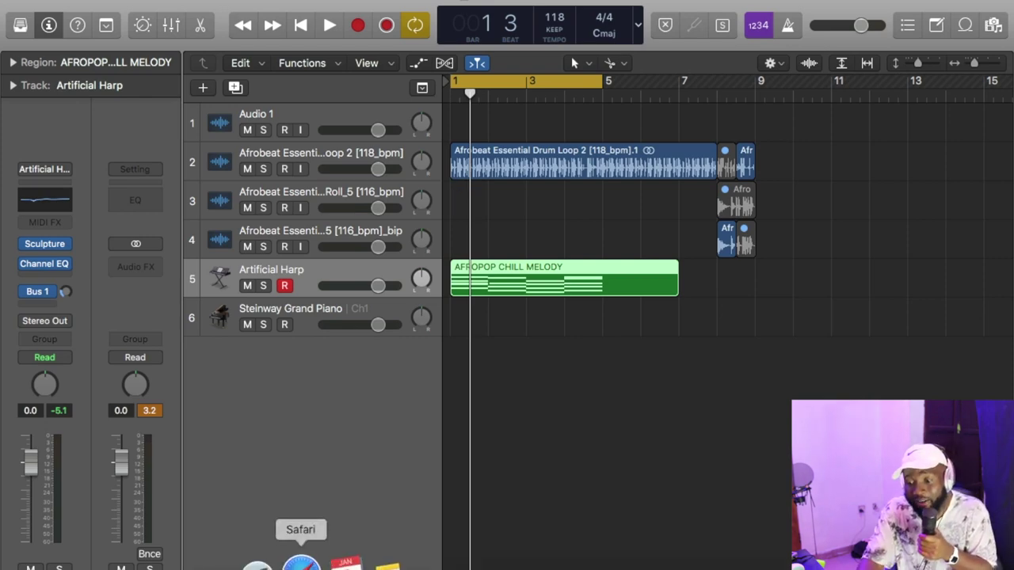
Switch to Finder and preview the Afrobeat Producer Essential Sample Pack 2.jpg image listing the pack's contents
click(262, 559)
key(space)
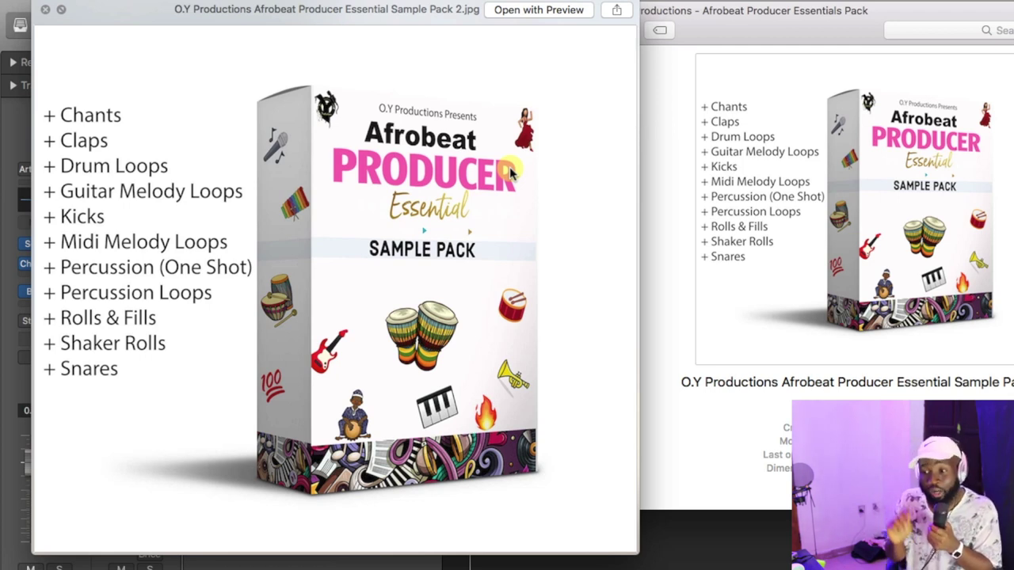
key(space)
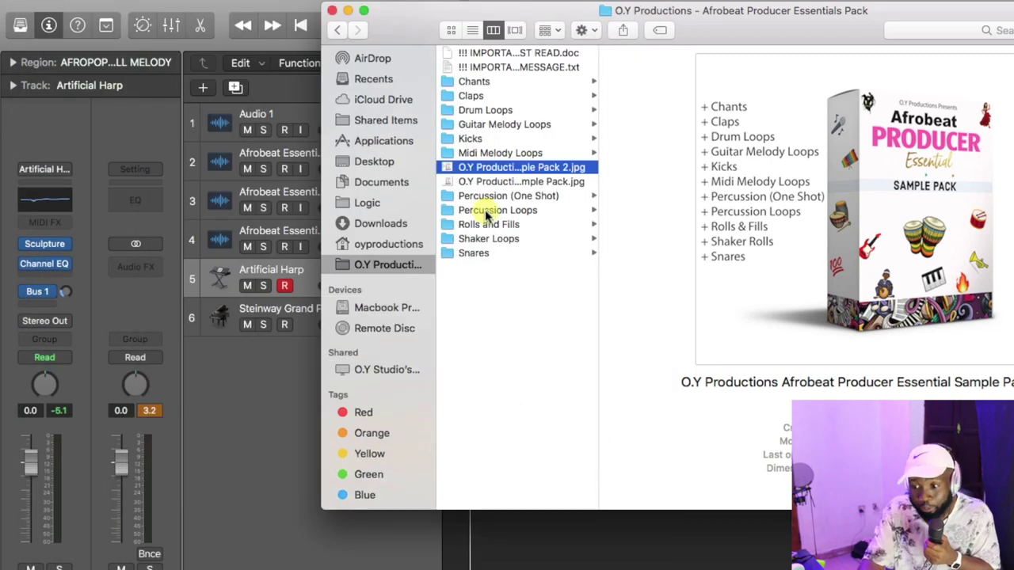
Preview Afrobeat Essential Kick 1.wav from the Kicks folder below the arrangement, and return to Logic Pro with no region selected
click(491, 140)
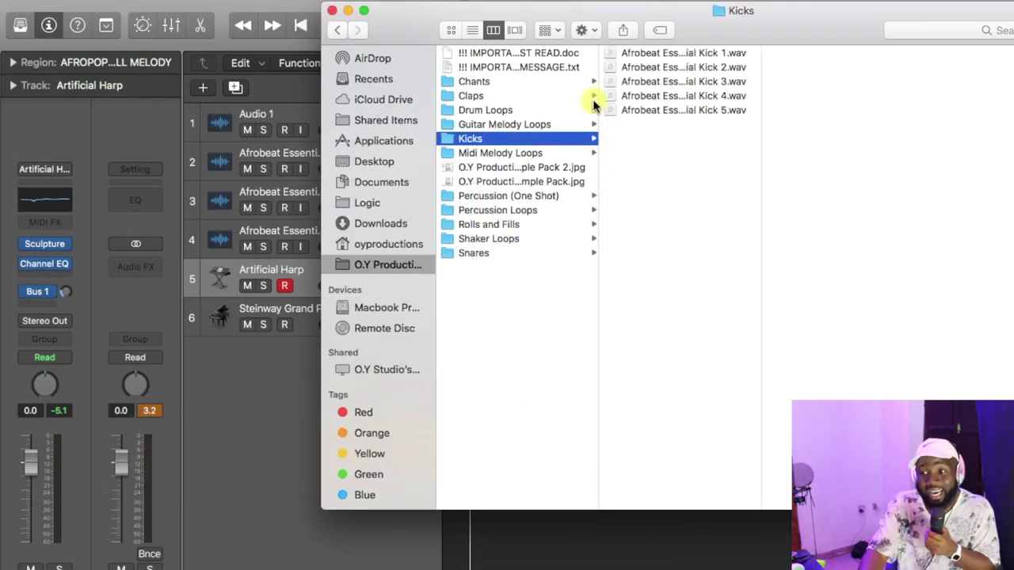
click(697, 52)
drag(690, 29, 680, 417)
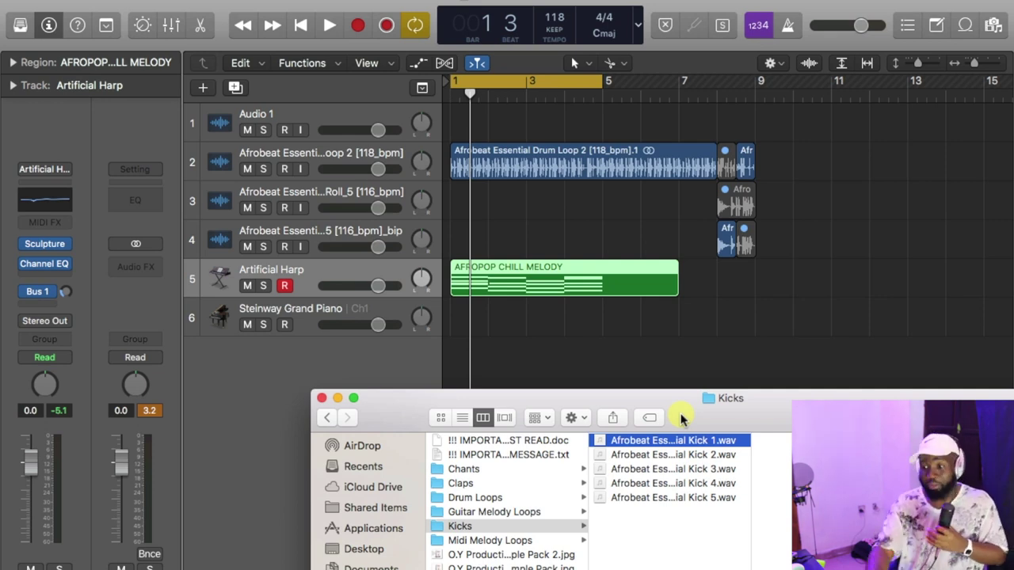
key(space)
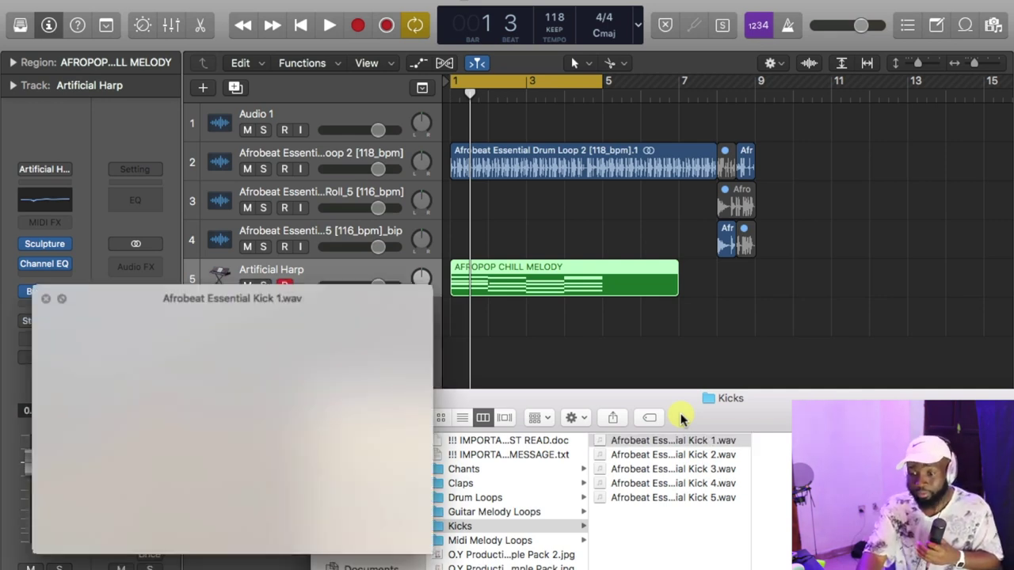
key(space)
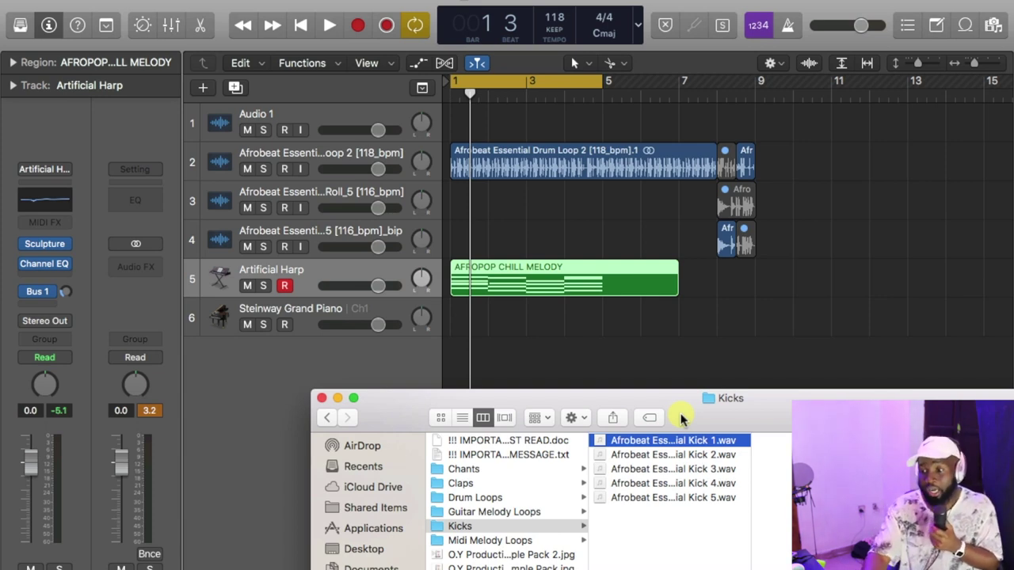
click(594, 309)
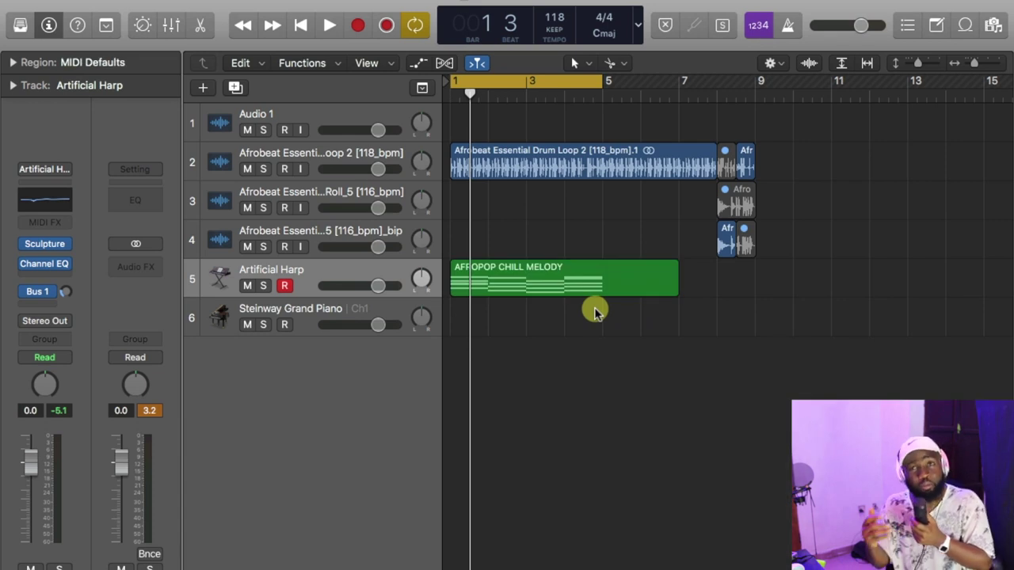